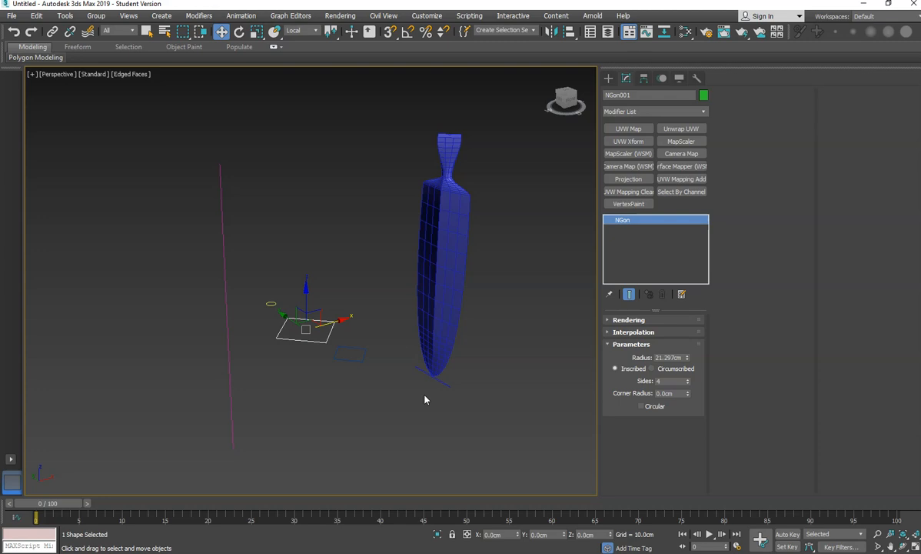
- Inspect the end vertices of the vertical line path in vertex sub-object mode
middle_drag(370, 325, 428, 344)
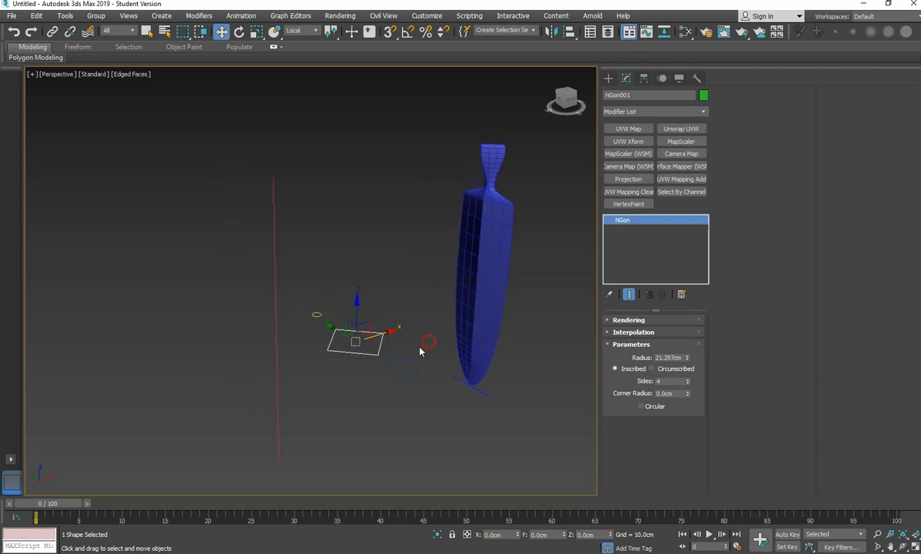
click(276, 286)
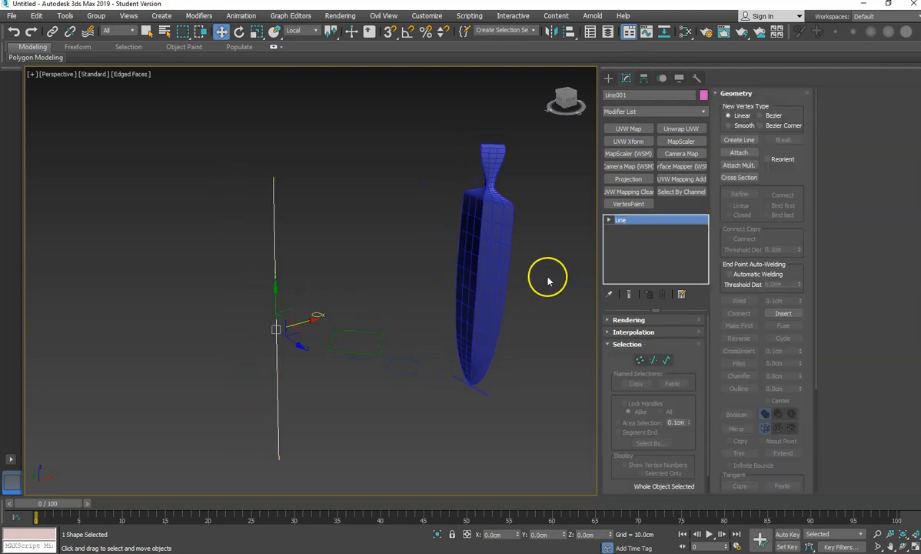
click(609, 220)
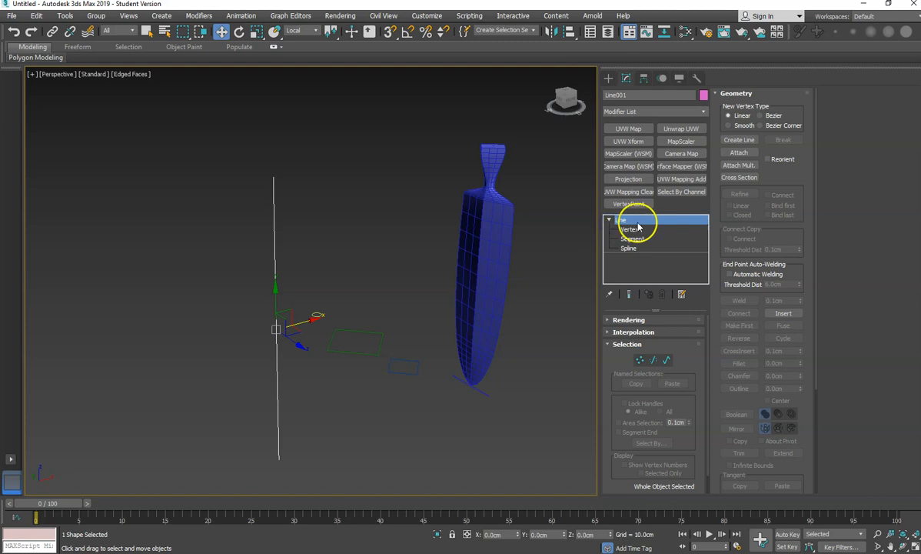
click(636, 232)
click(274, 177)
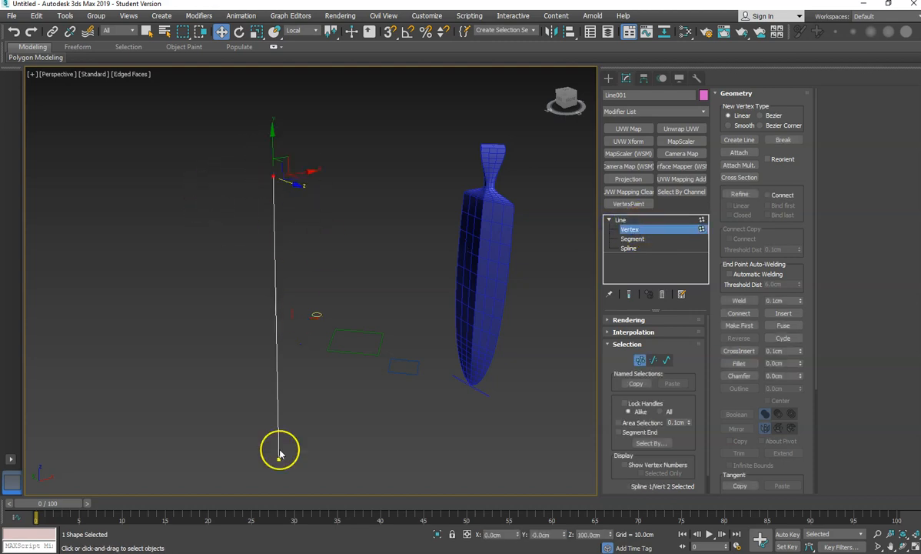
drag(265, 446, 310, 470)
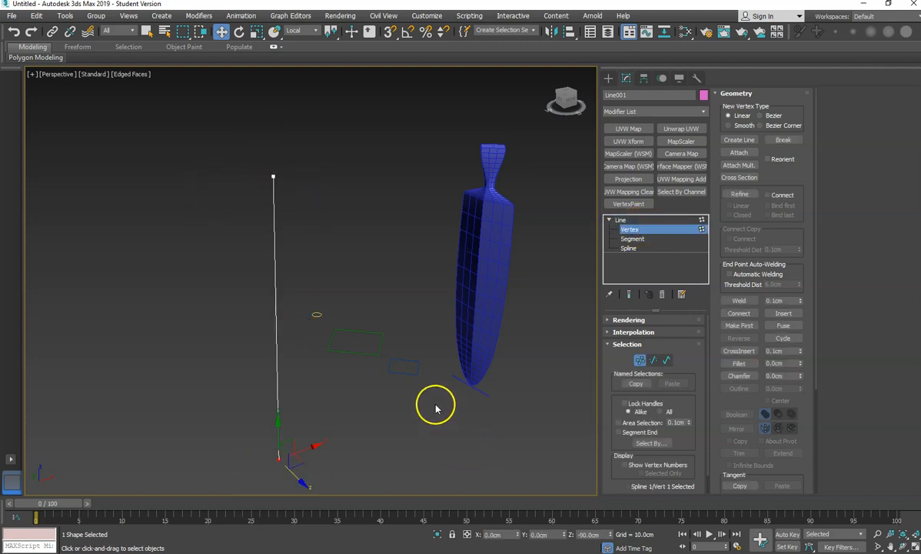
right_click(270, 172)
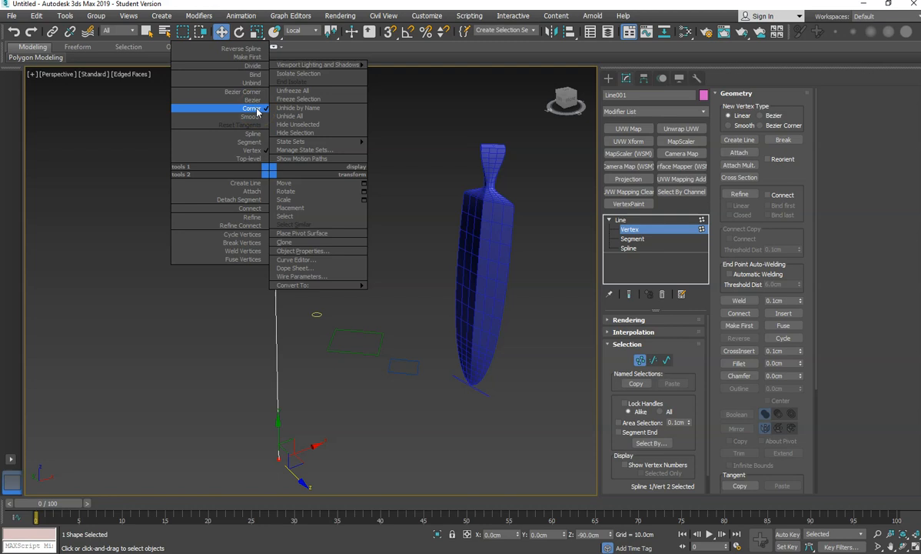
click(318, 401)
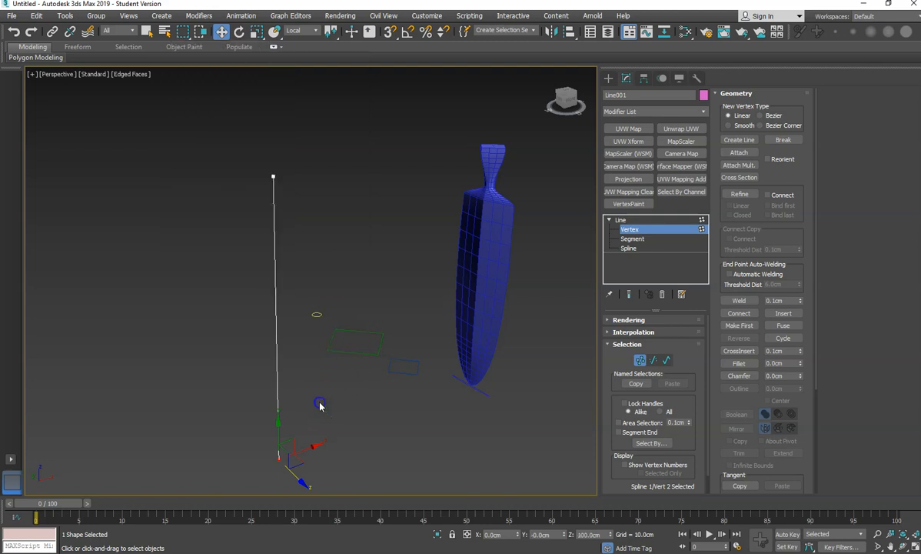
click(389, 228)
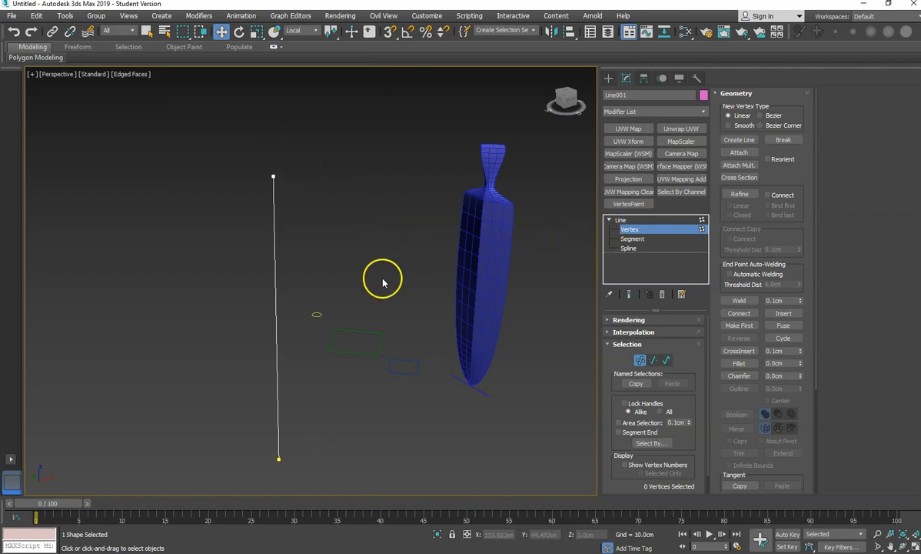
click(612, 220)
click(370, 269)
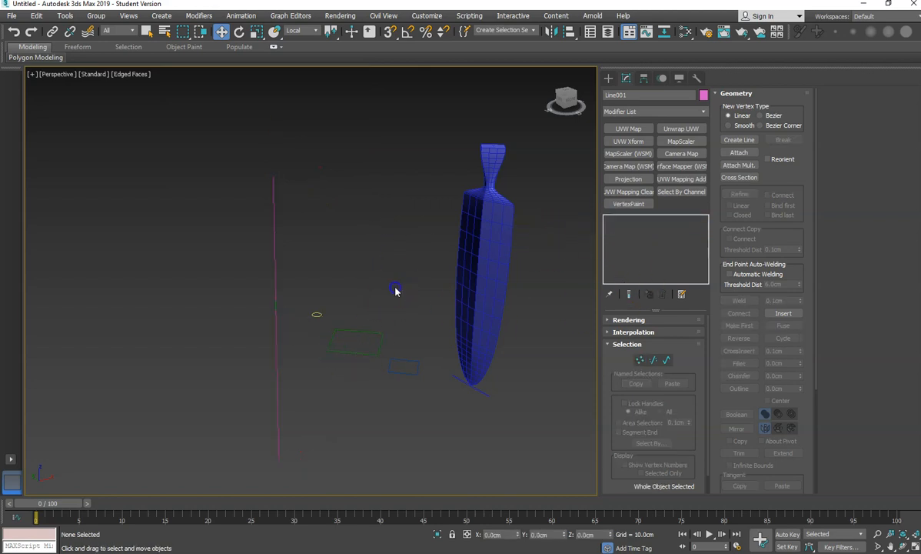
- Draw an additional NGon spline shape on the ground plane beside the existing rectangles
click(318, 313)
click(318, 313)
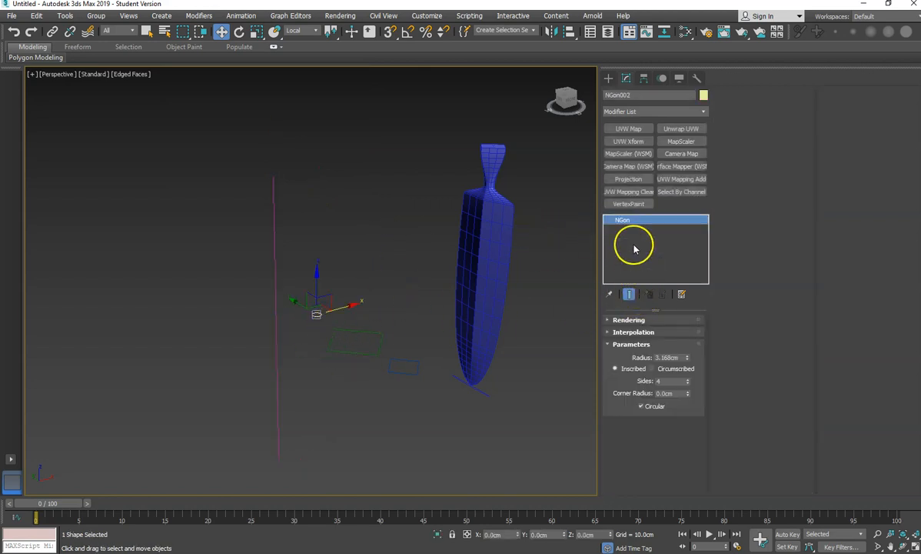
click(607, 78)
click(622, 94)
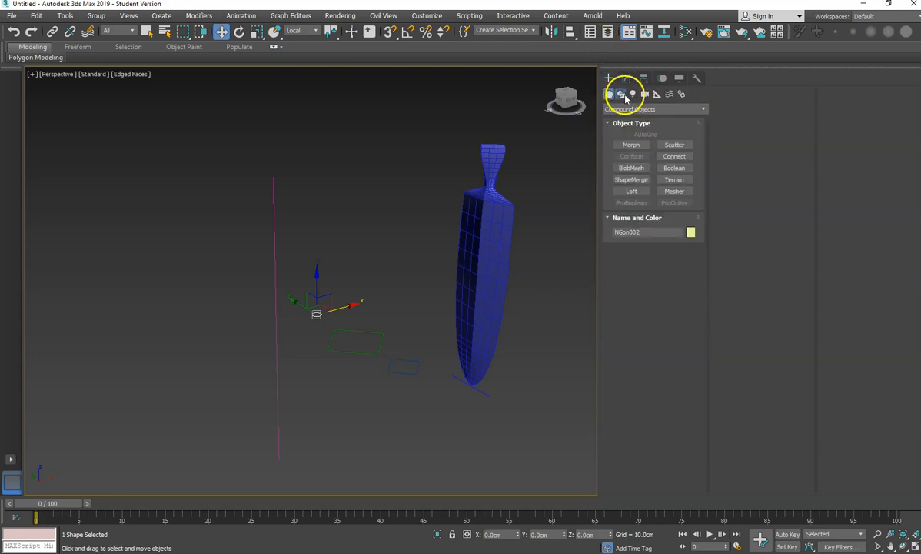
click(634, 189)
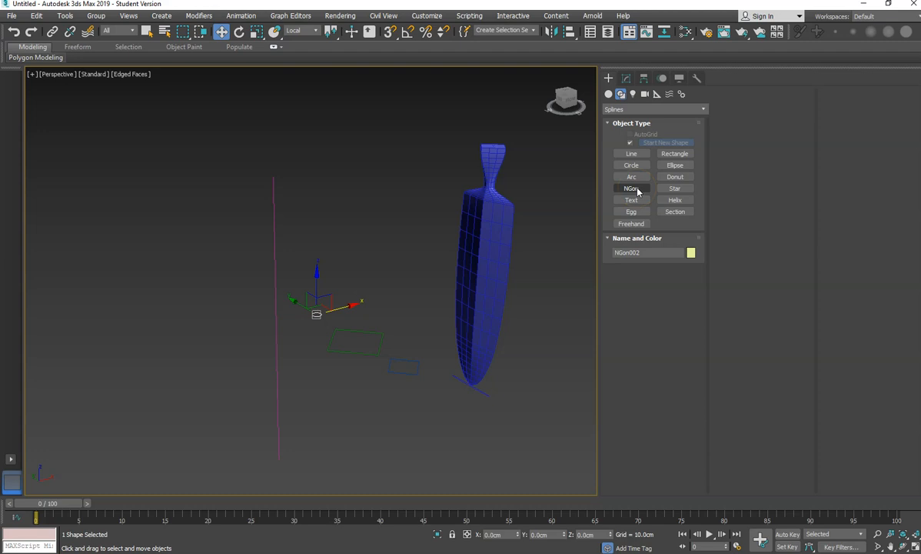
click(359, 353)
shift+drag(360, 353, 410, 371)
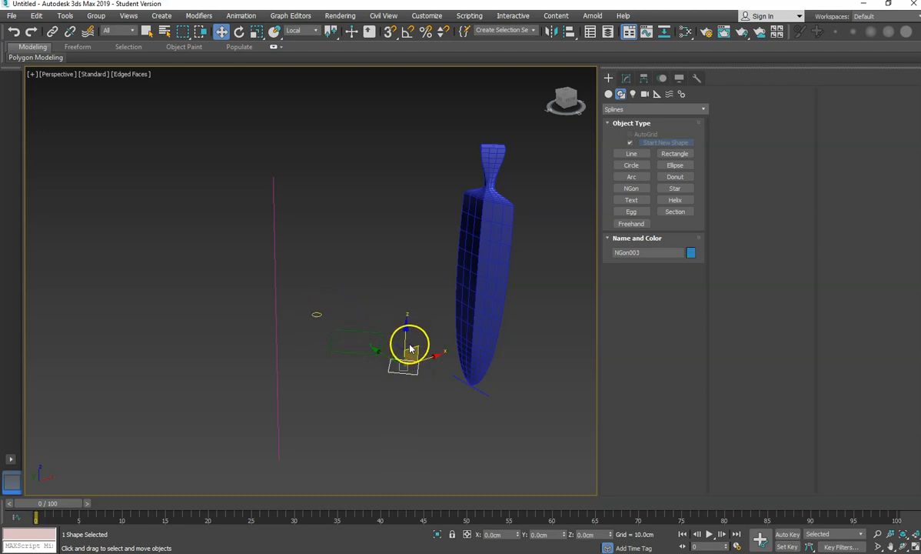
- Create a Loft compound object along the vertical line, using the small circular NGon as the shape
middle_drag(362, 305, 358, 279)
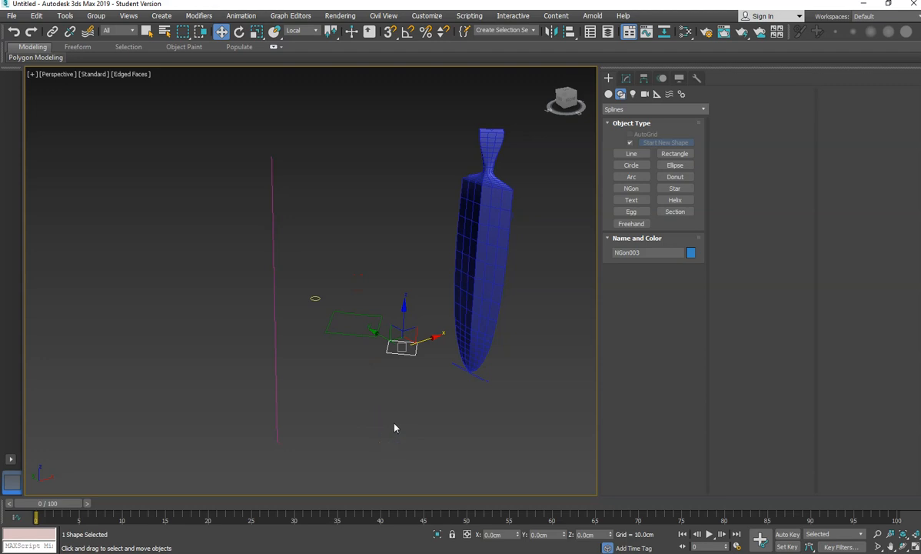
click(383, 396)
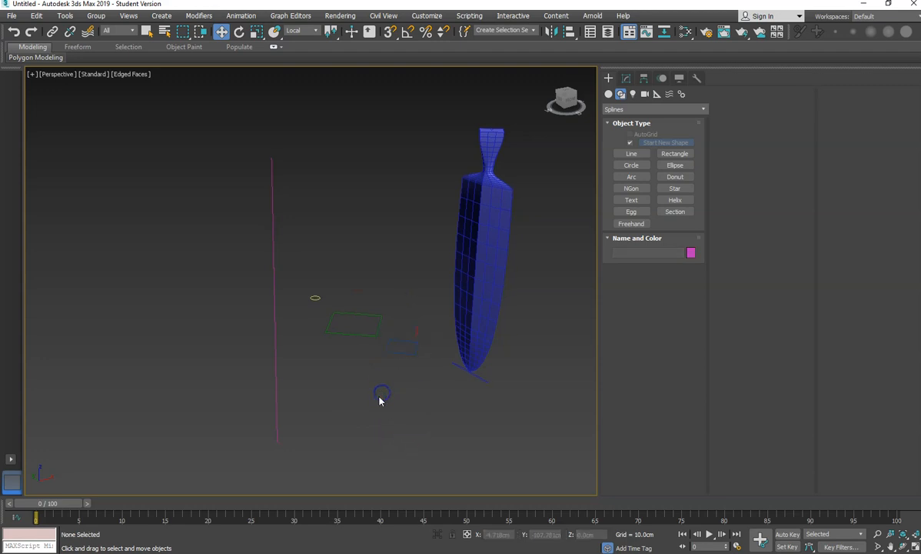
click(276, 347)
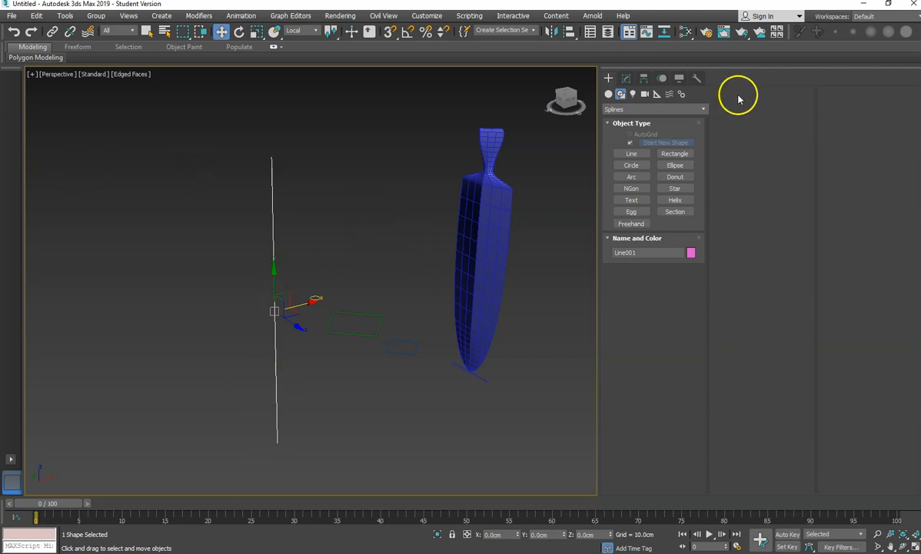
click(611, 95)
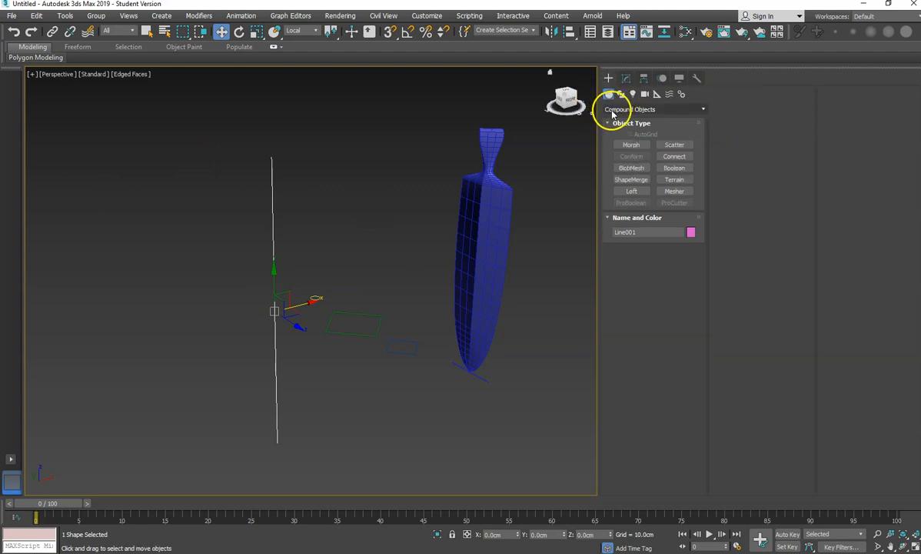
click(623, 192)
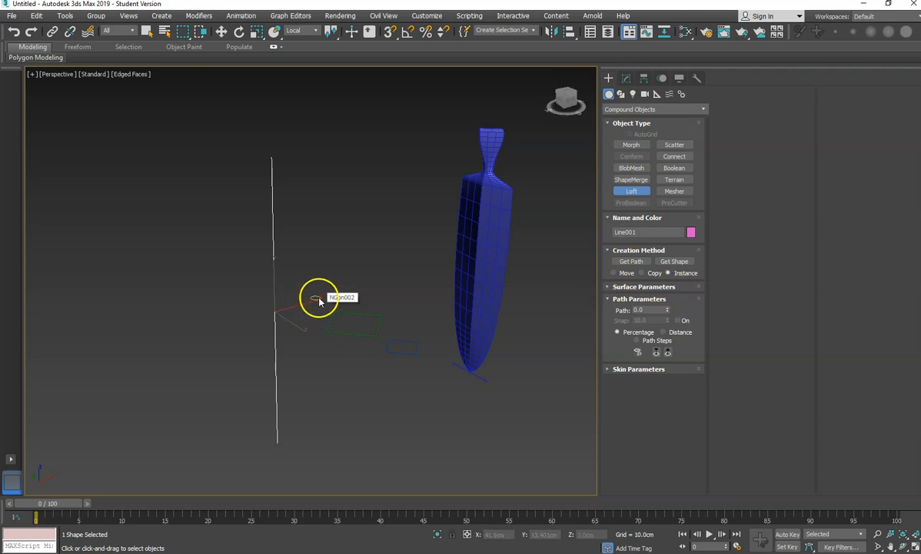
click(674, 261)
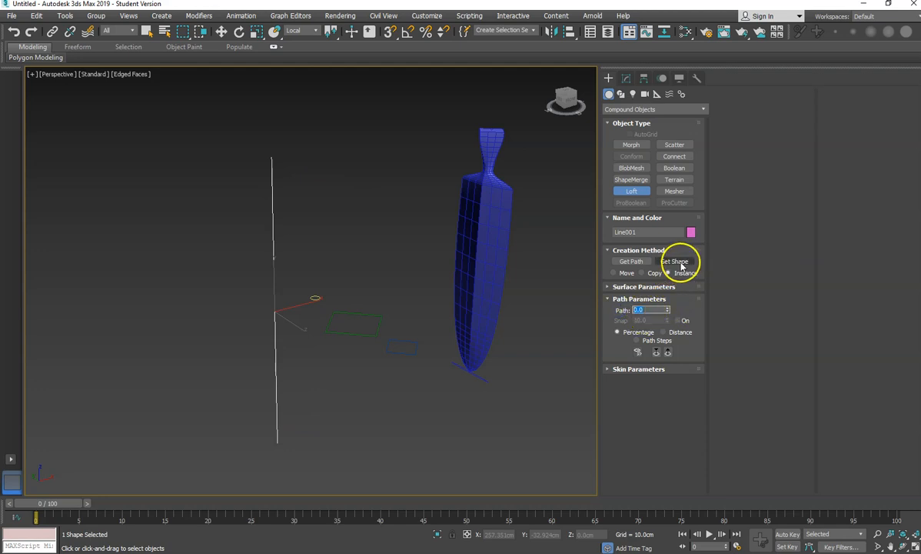
click(313, 299)
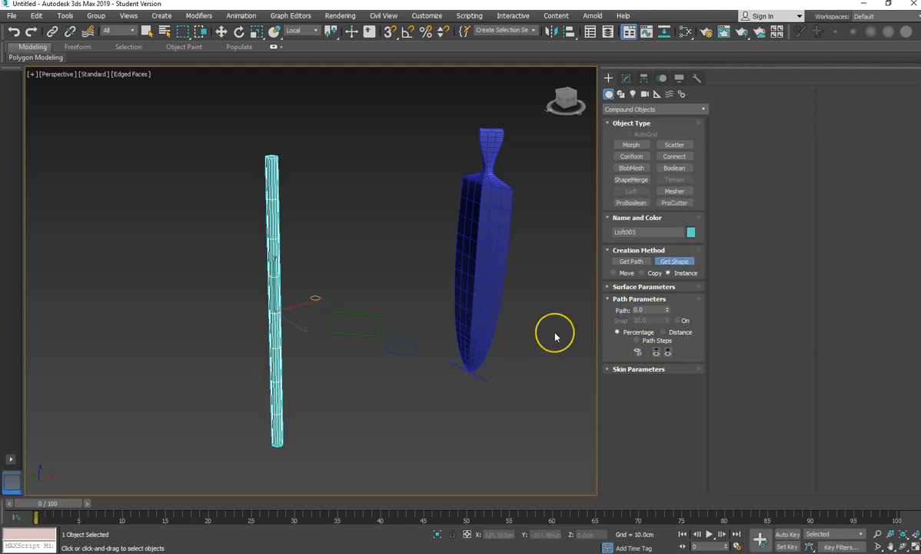
- Set the loft's Path Steps to 1 in the skin parameters
click(620, 372)
drag(778, 157, 722, 161)
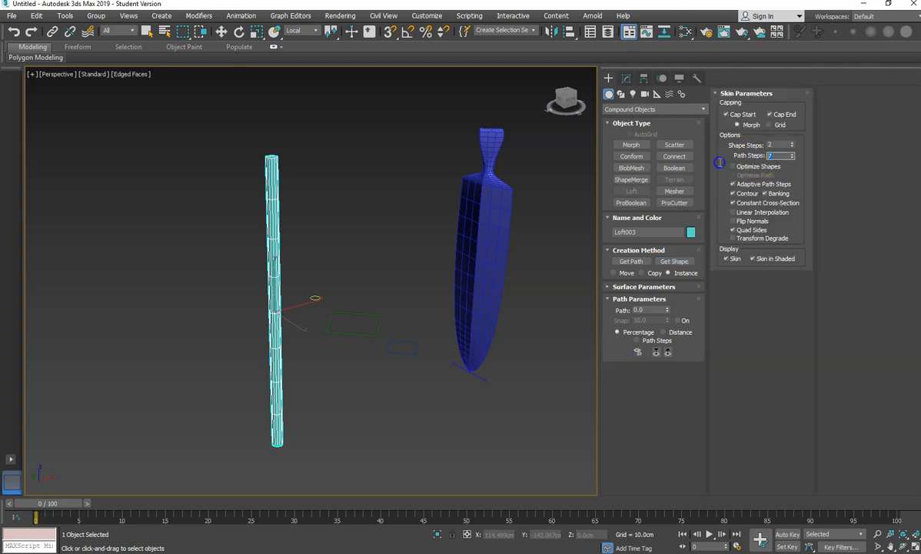
text(1)
- Set the loft path position to 30 and get the rectangular NGon shape there
mouse_move(297, 335)
middle_down()
mouse_move(342, 329)
mouse_move(312, 325)
middle_up()
scroll(300, 335, up, 2)
scroll(342, 330, down, 2)
scroll(321, 325, up, 2)
scroll(319, 321, down, 2)
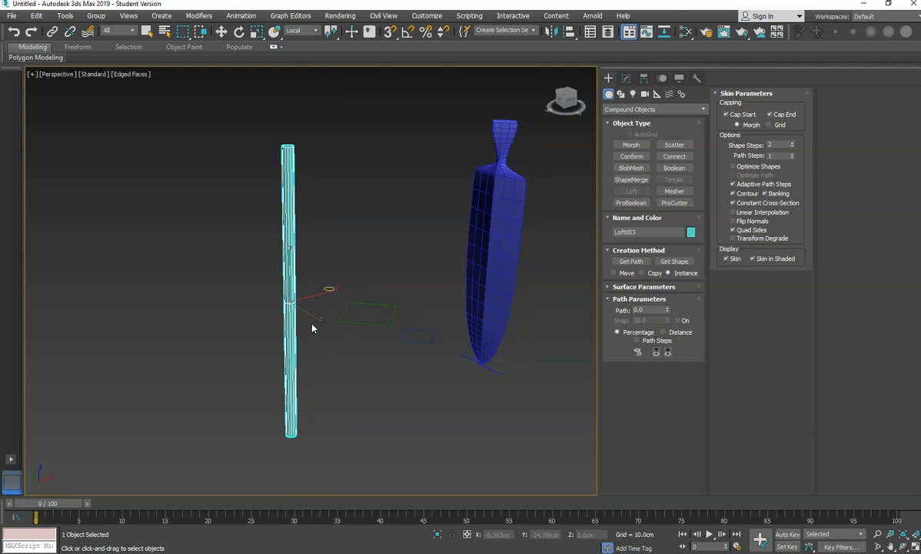
double_click(642, 309)
text(30)
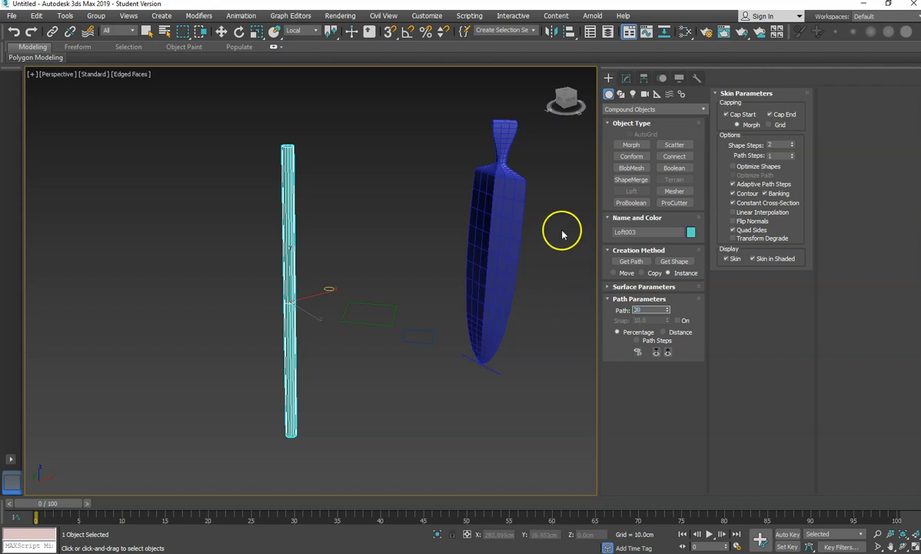
click(676, 261)
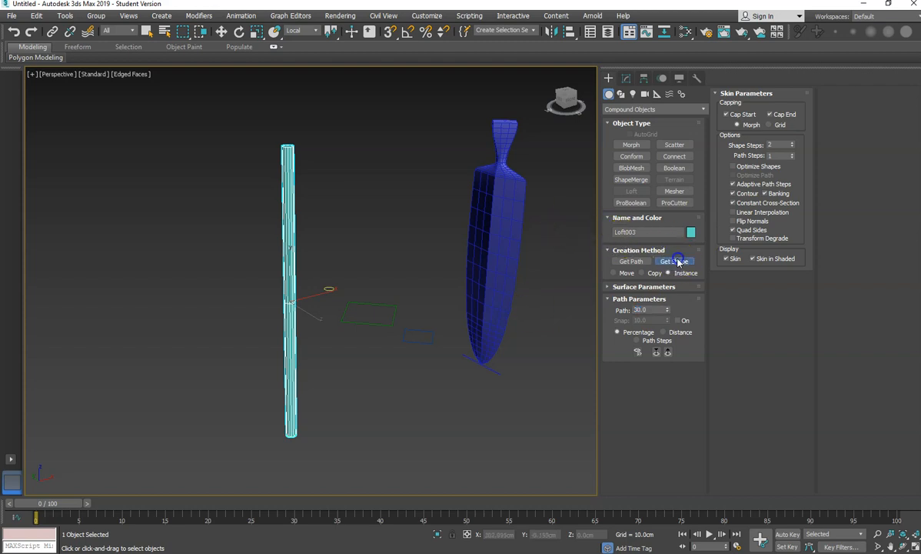
click(367, 323)
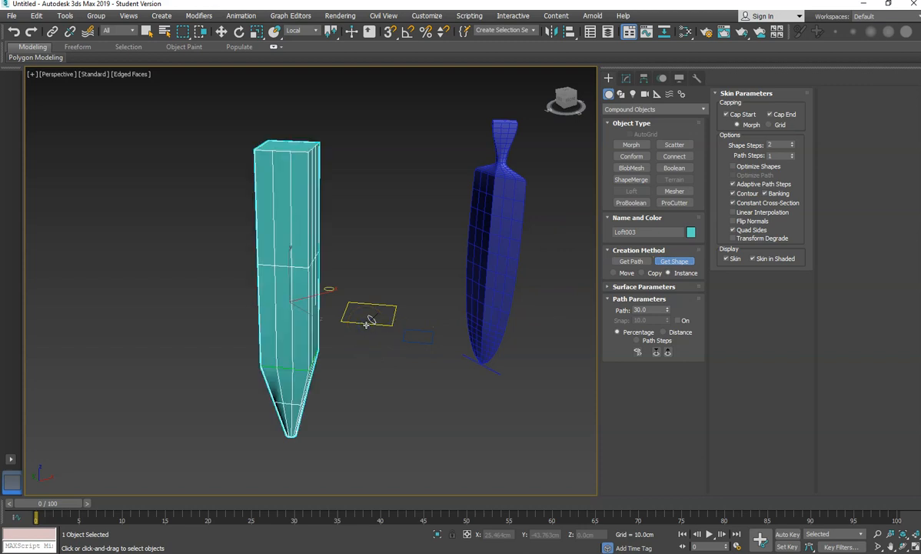
- Set the path position to 80 and get the rectangular NGon shape again
drag(650, 311, 613, 317)
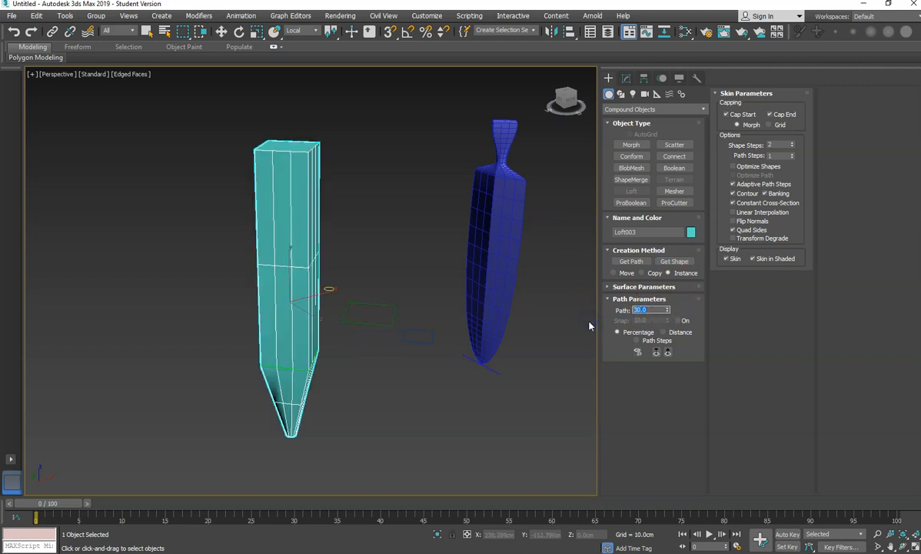
text(80)
key(Return)
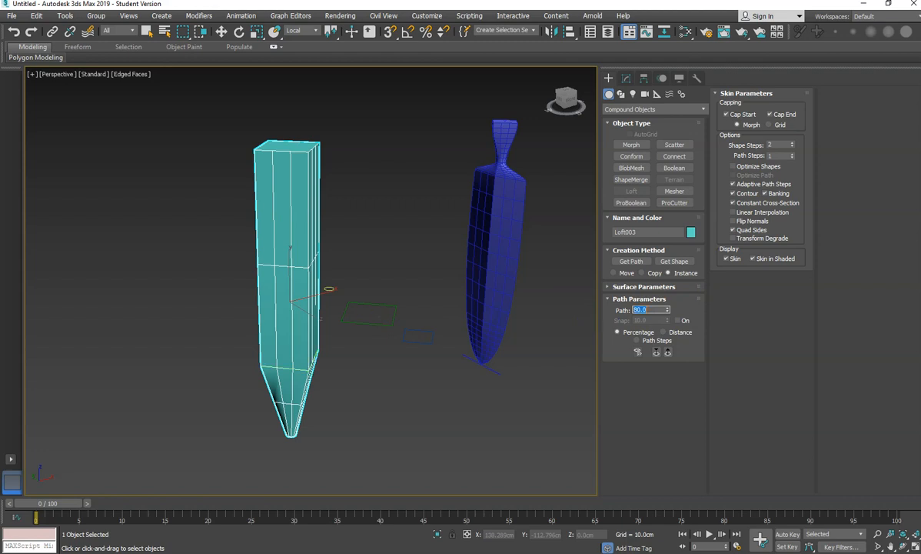
click(676, 262)
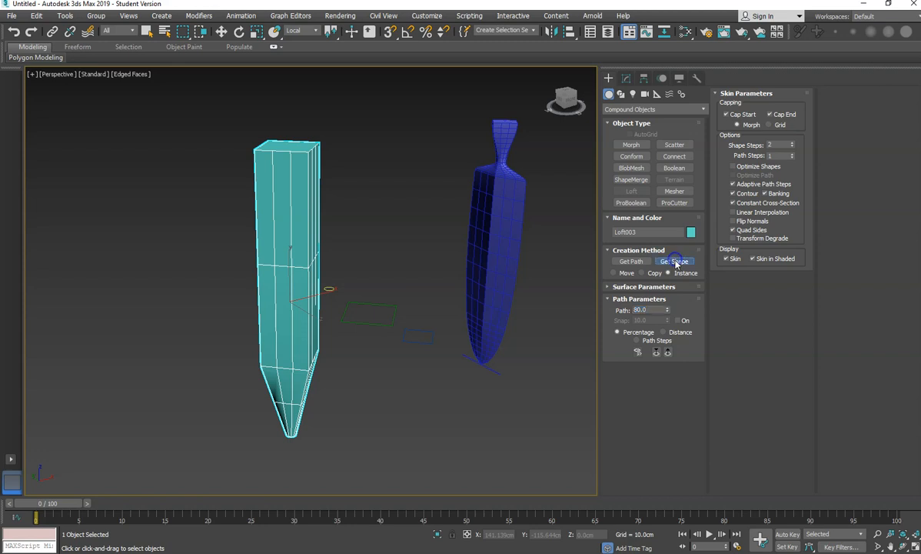
click(375, 323)
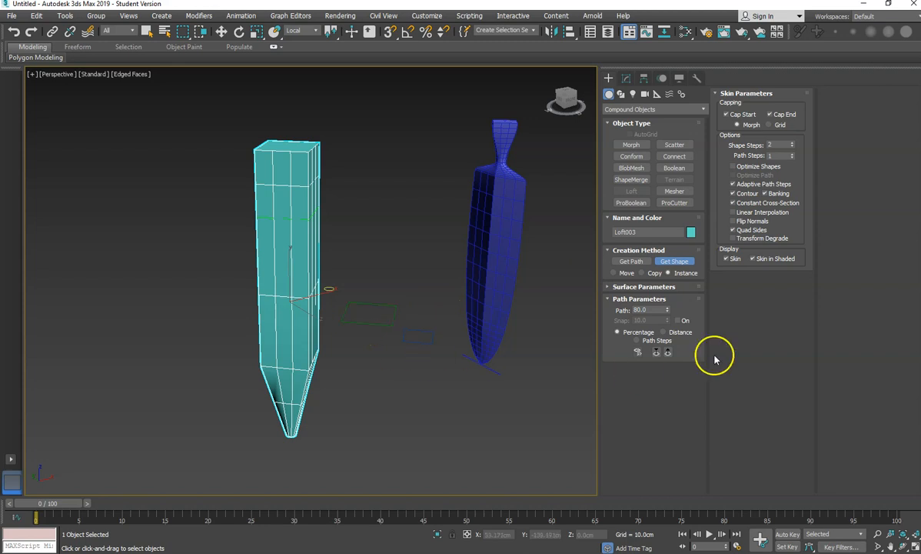
- Set the path position to 85 and get the small circular shape for the handle
click(651, 309)
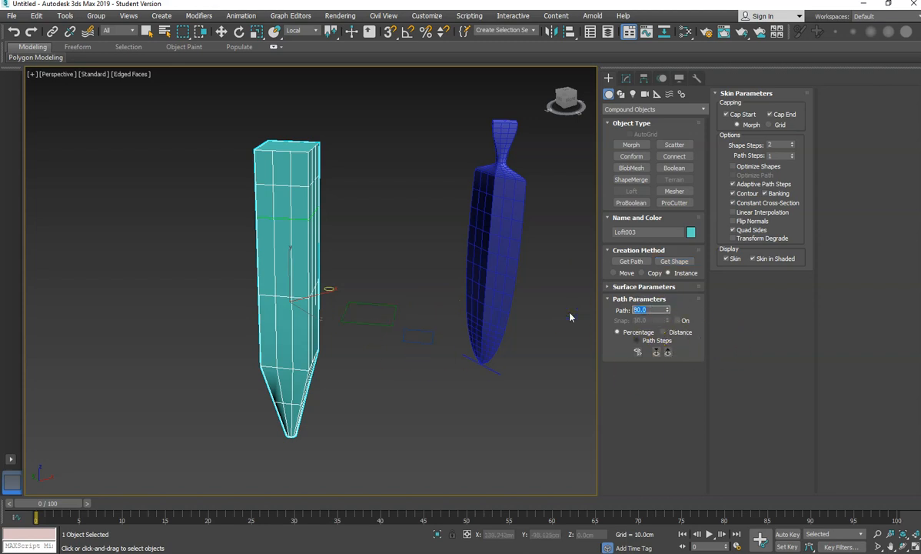
text(85)
key(Return)
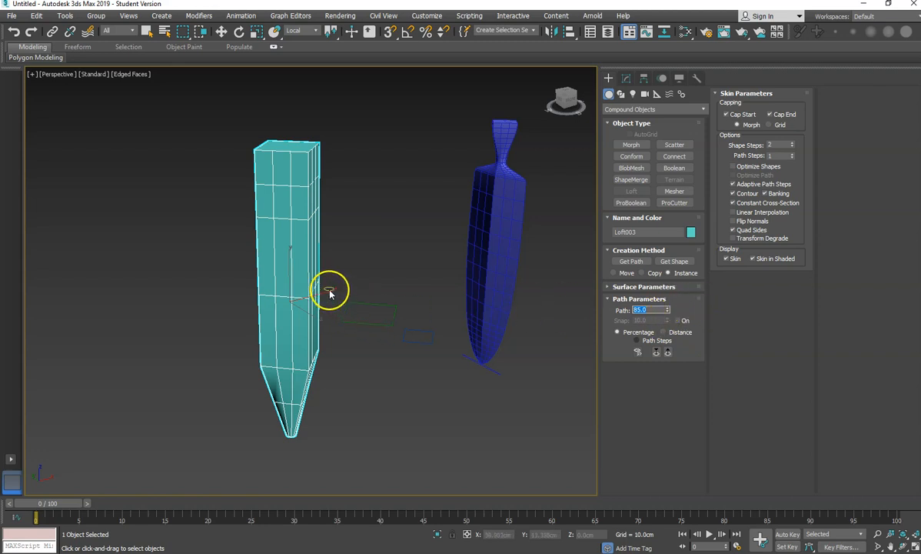
click(675, 261)
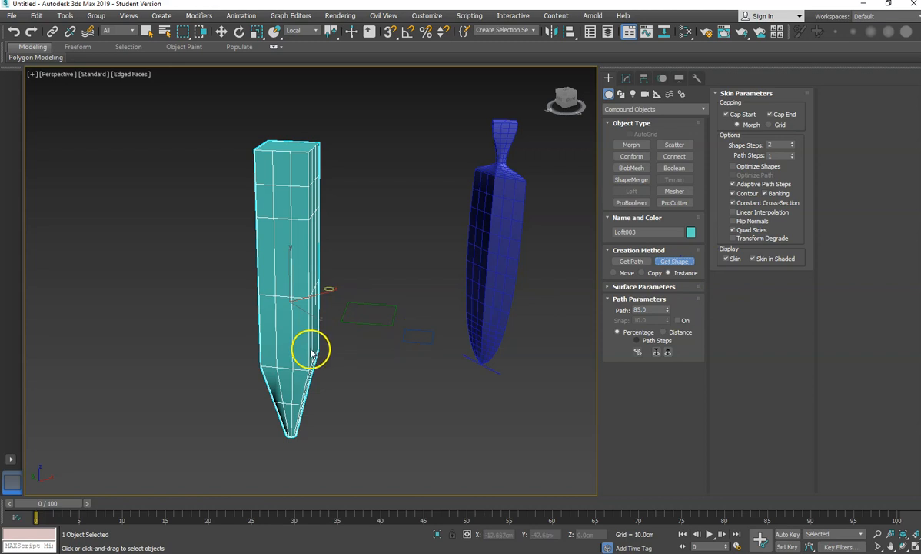
click(308, 272)
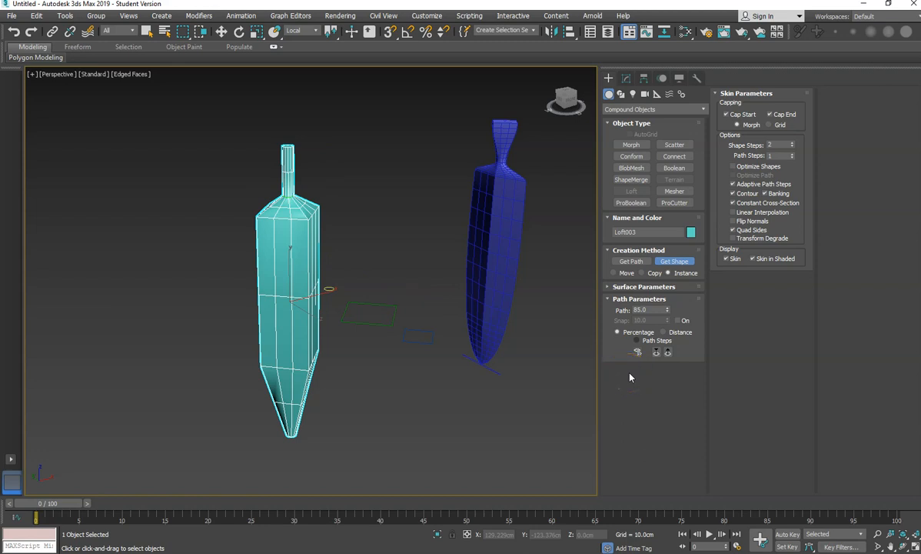
- Set the loft path position to 100 and get the NGon003 shape for the top of the handle
click(674, 261)
double_click(641, 309)
text(100)
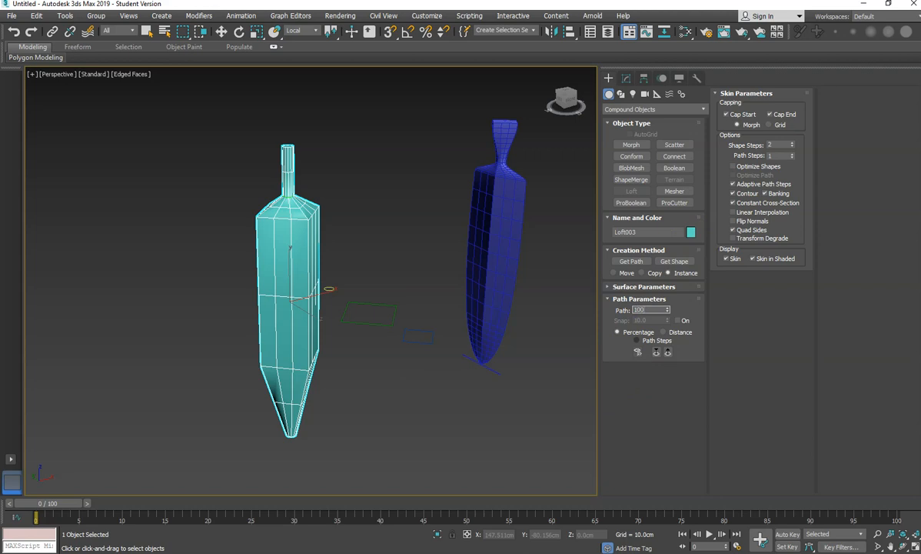
key(Return)
click(674, 262)
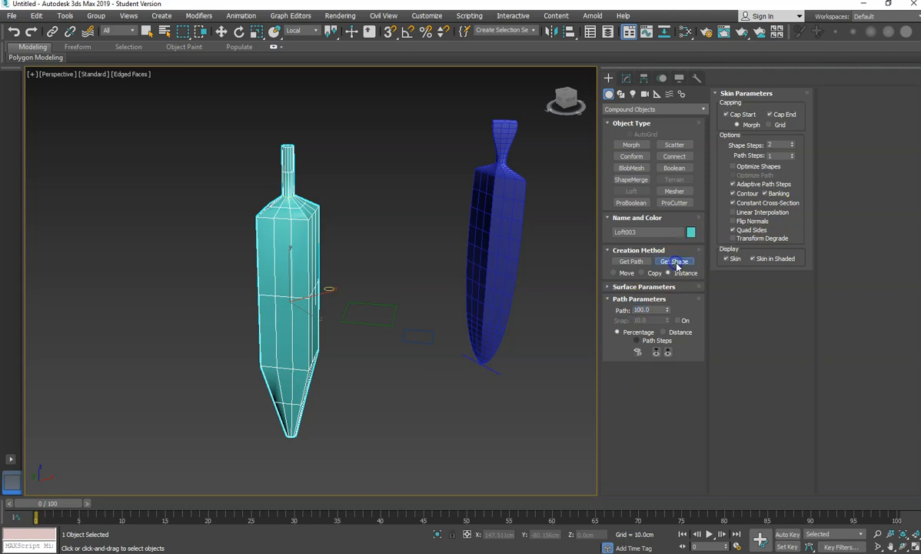
click(422, 340)
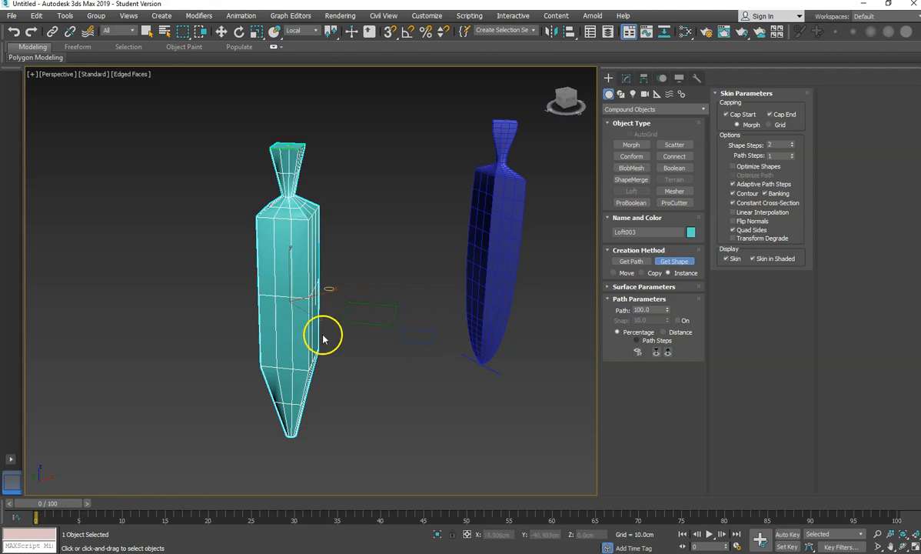
- Open the loft's Scale deformation and set its first control point to 0 to taper the blade tip
alt+middle_drag(314, 344, 341, 343)
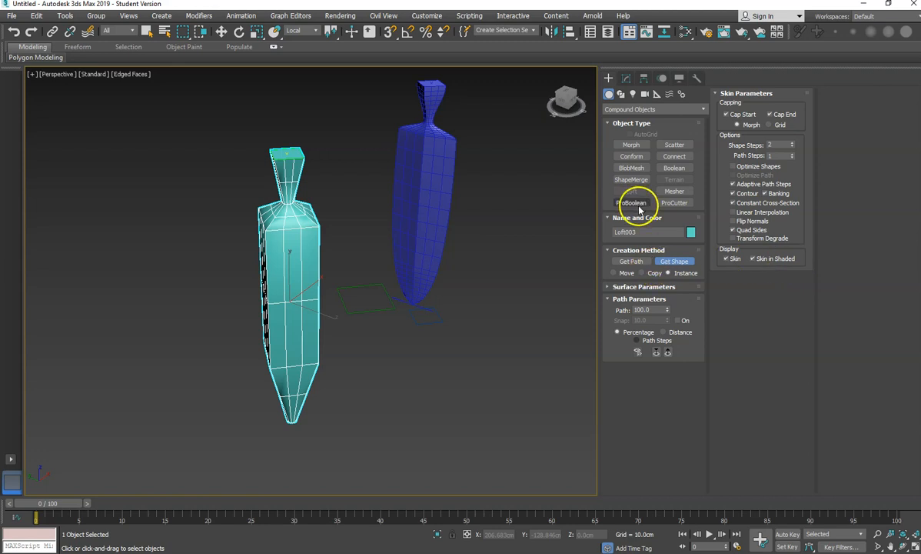
click(627, 78)
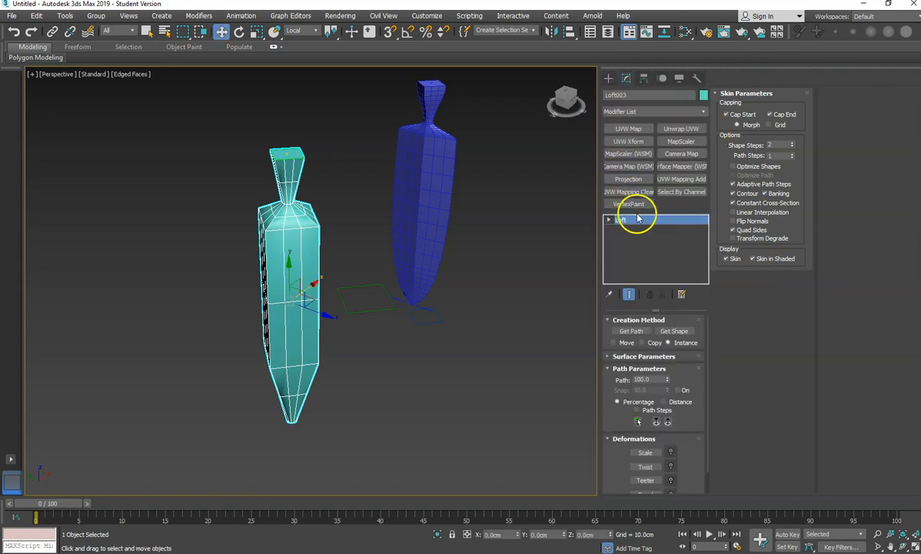
click(643, 454)
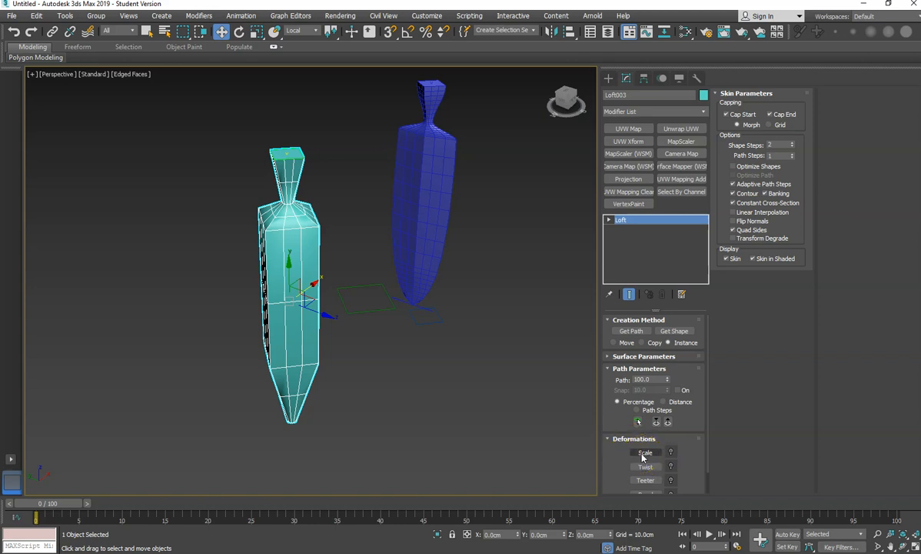
click(645, 453)
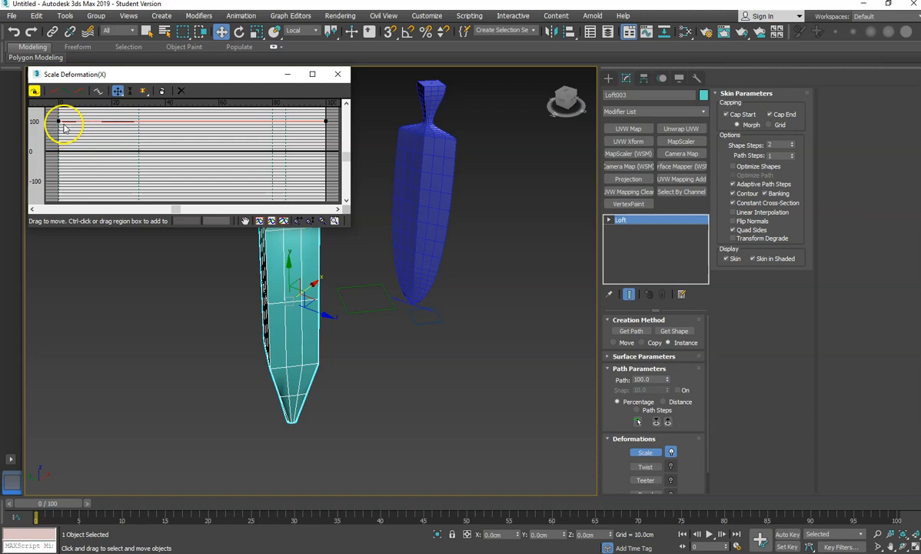
click(58, 120)
drag(59, 121, 59, 151)
double_click(215, 221)
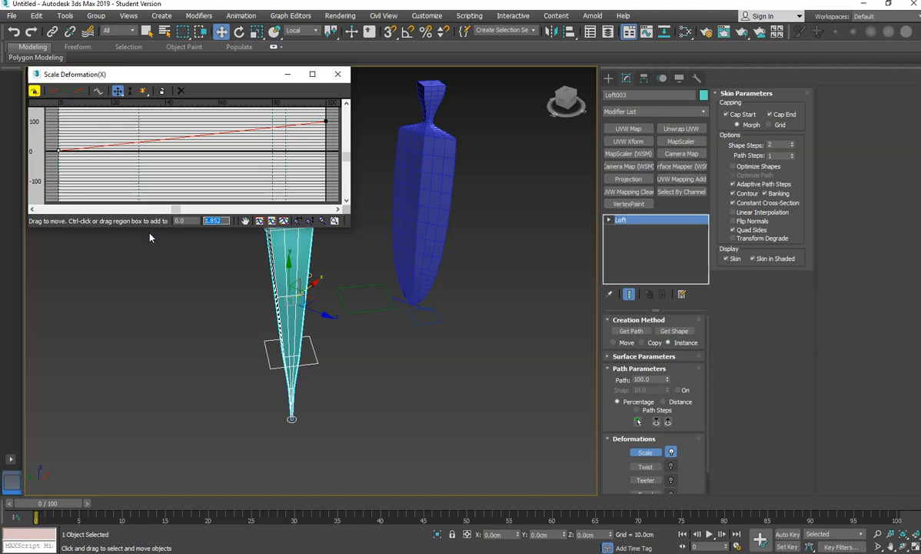
text(0)
key(Return)
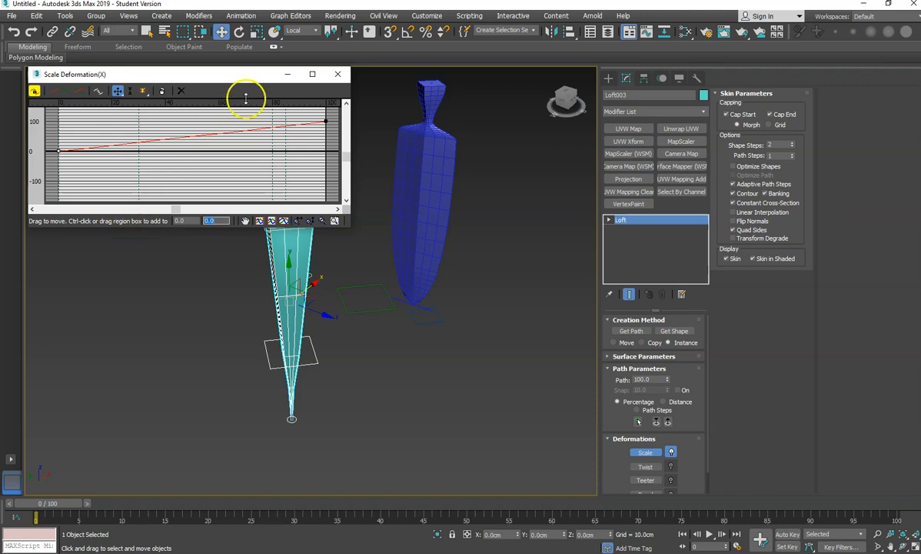
- Convert the first scale point to Bezier-Corner and pull its handle to round the blade's profile
right_click(58, 151)
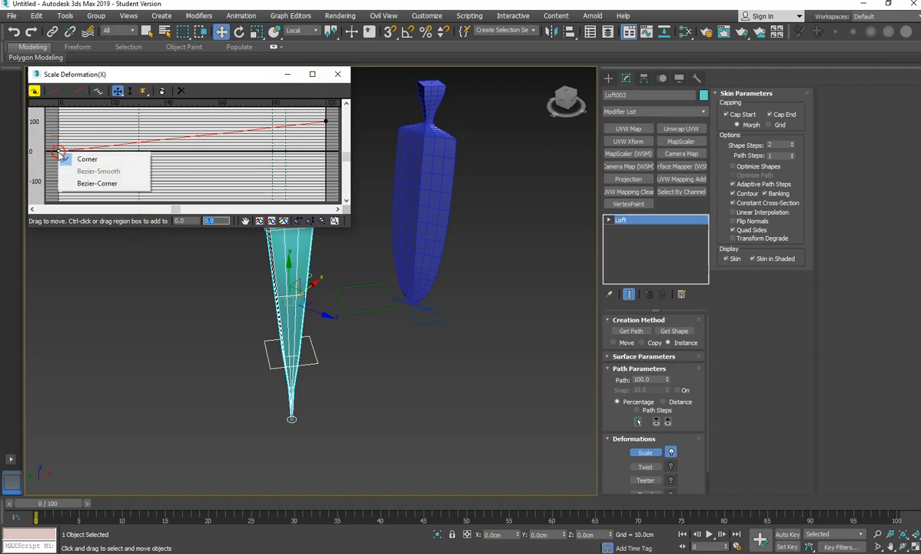
click(95, 184)
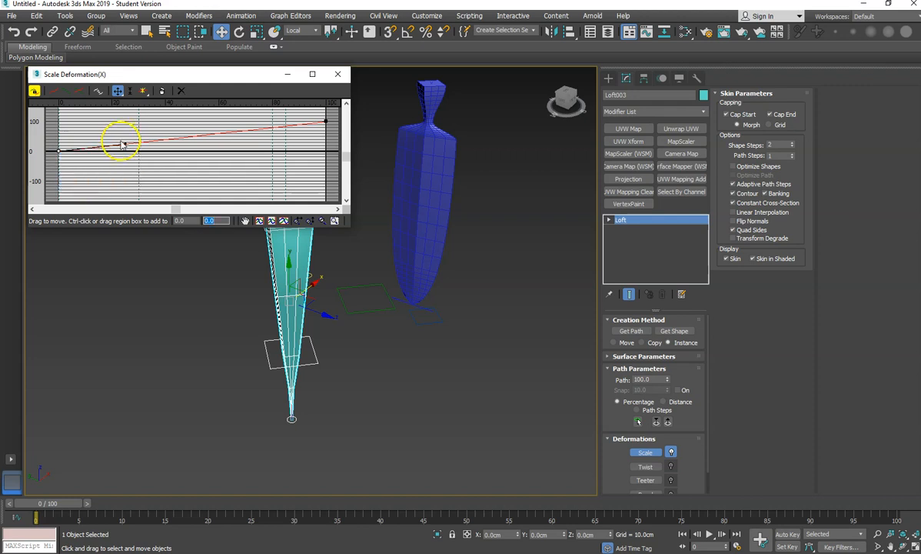
drag(125, 145, 90, 103)
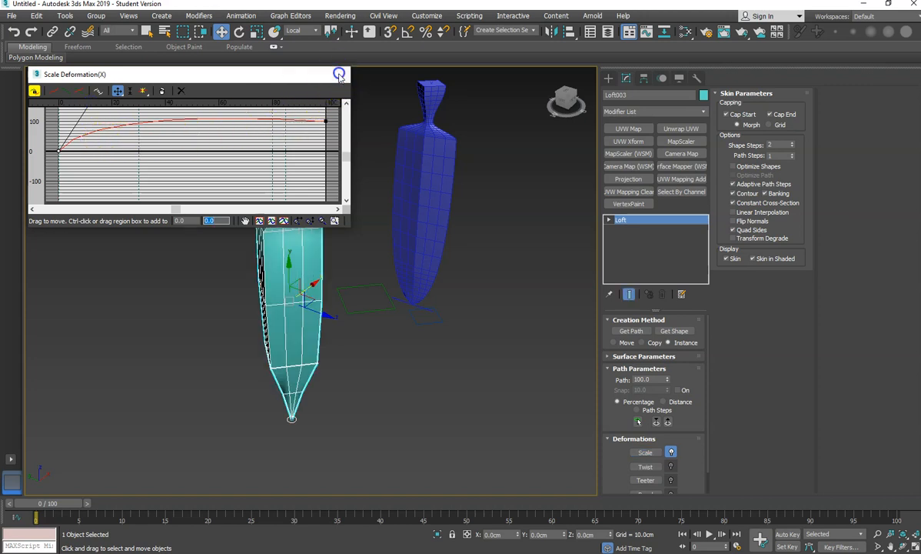
- Close the Scale Deformation window and switch the loft to its Shape sub-object level
click(338, 73)
alt+middle_drag(345, 341, 314, 348)
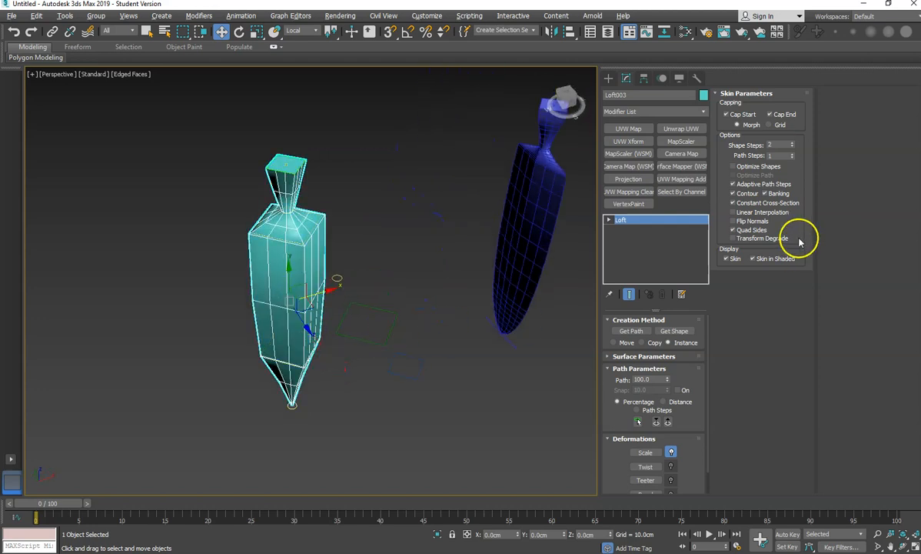
click(609, 220)
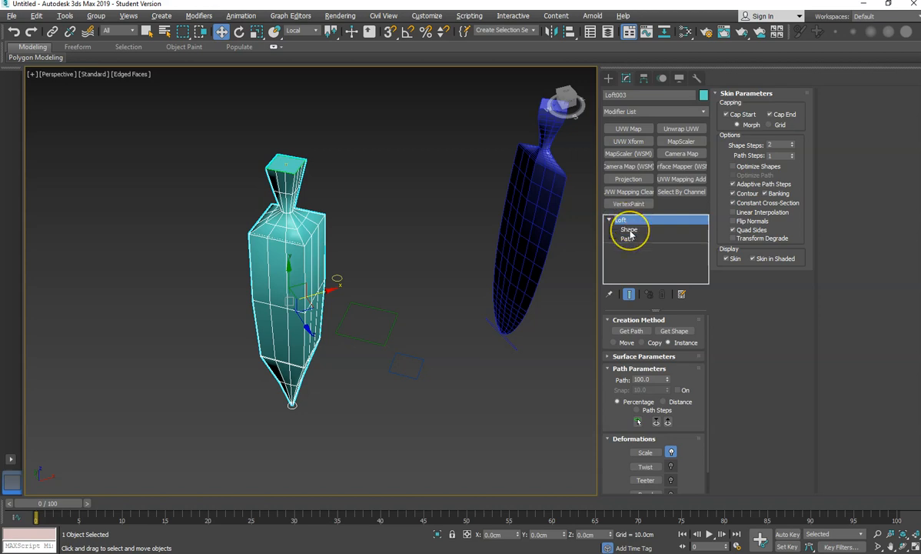
click(629, 229)
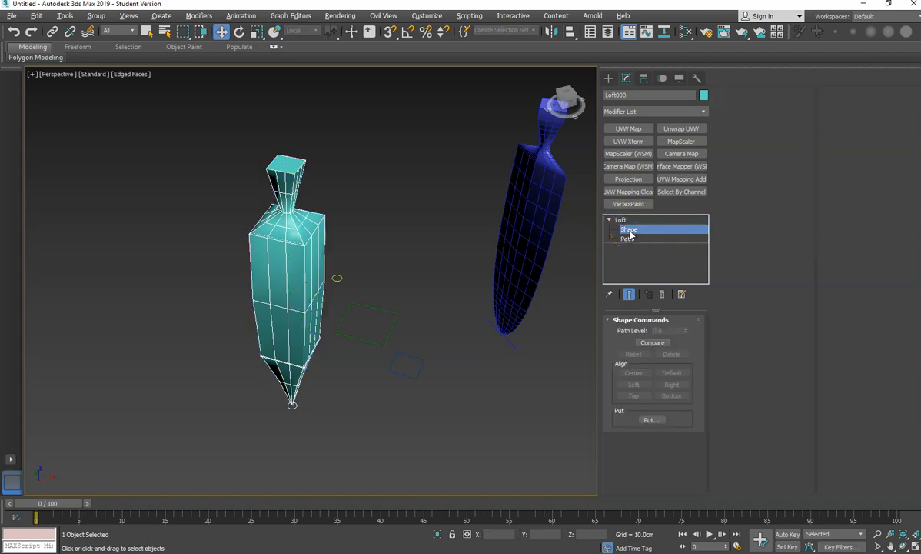
- Try scaling the cross-section at path level 30 with uniform scale, then undo it
click(288, 366)
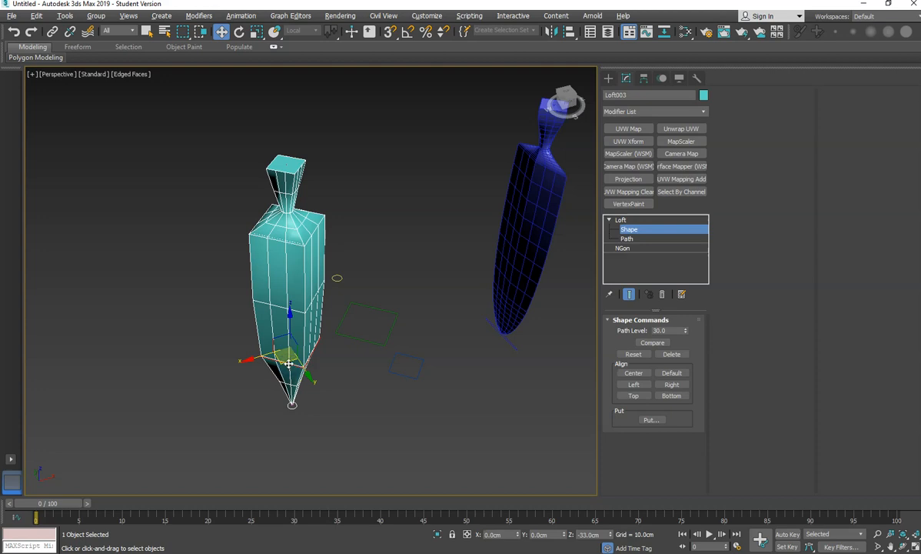
click(256, 31)
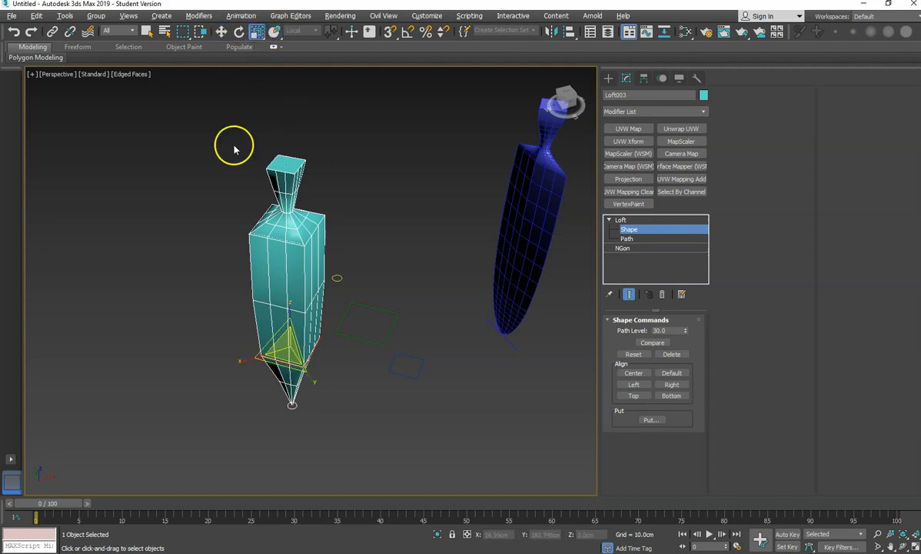
drag(242, 361, 281, 349)
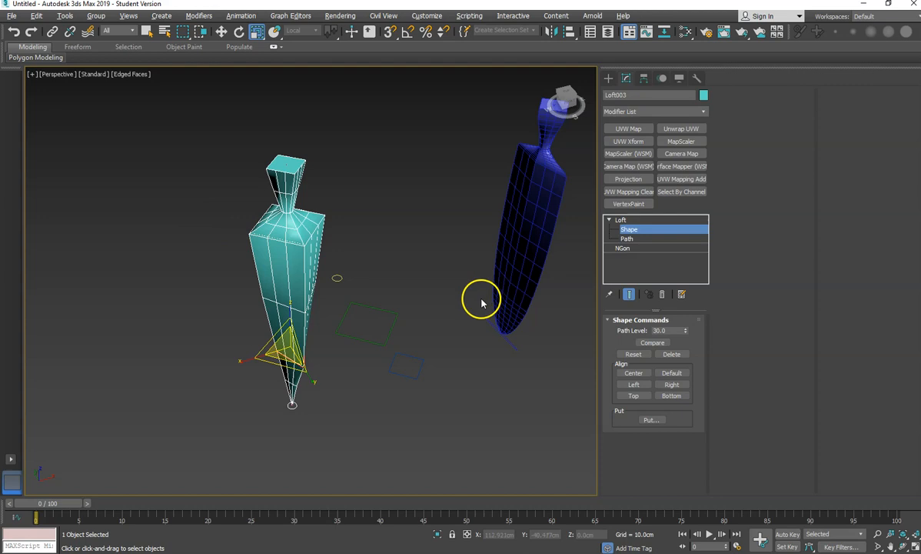
click(333, 365)
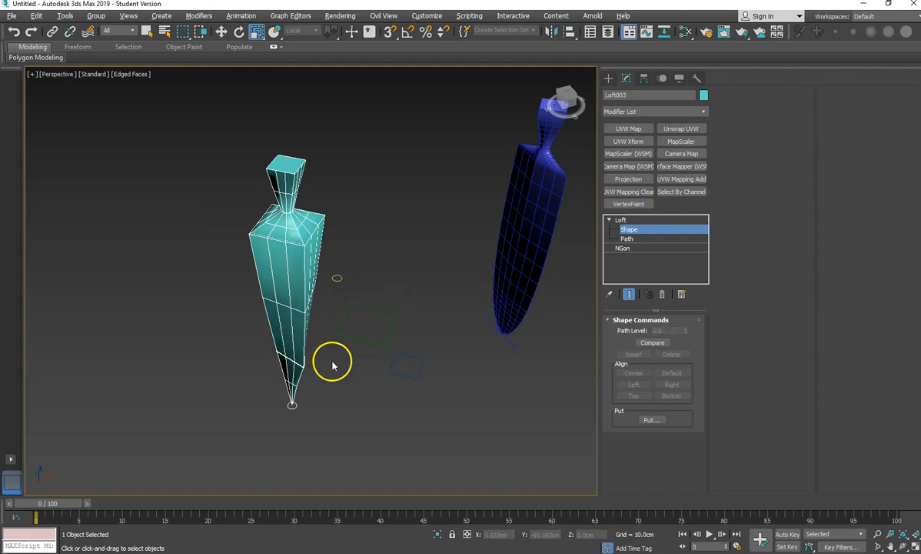
key(ctrl+z)
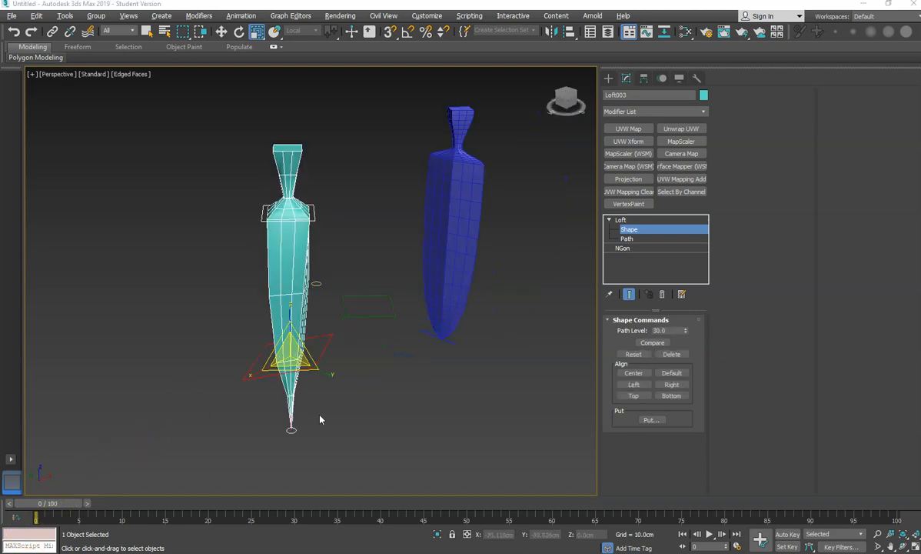
- Scale the cross-sections at path levels 30 and 80 along X, the lower one to about 123%
click(247, 366)
mouse_move(257, 370)
mouse_down()
mouse_move(271, 334)
mouse_move(204, 346)
mouse_move(261, 350)
mouse_move(248, 356)
mouse_up()
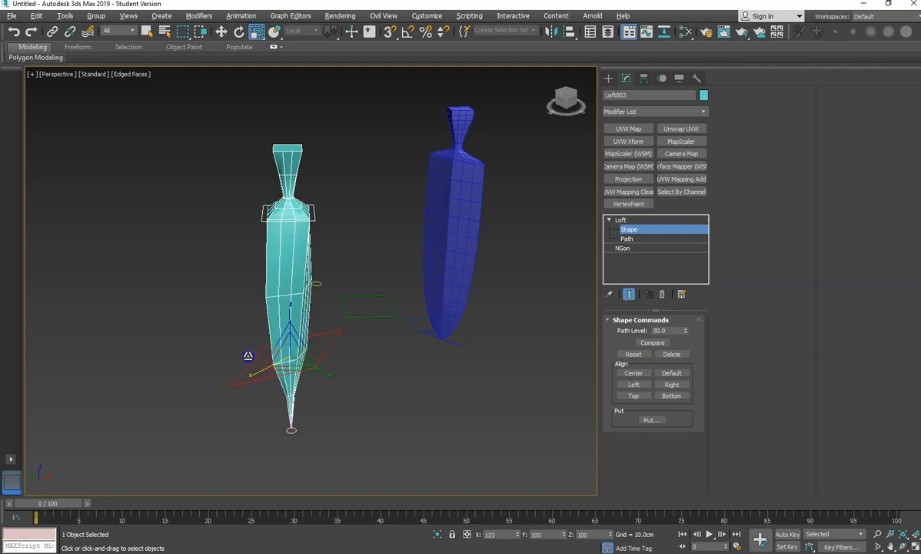
click(267, 215)
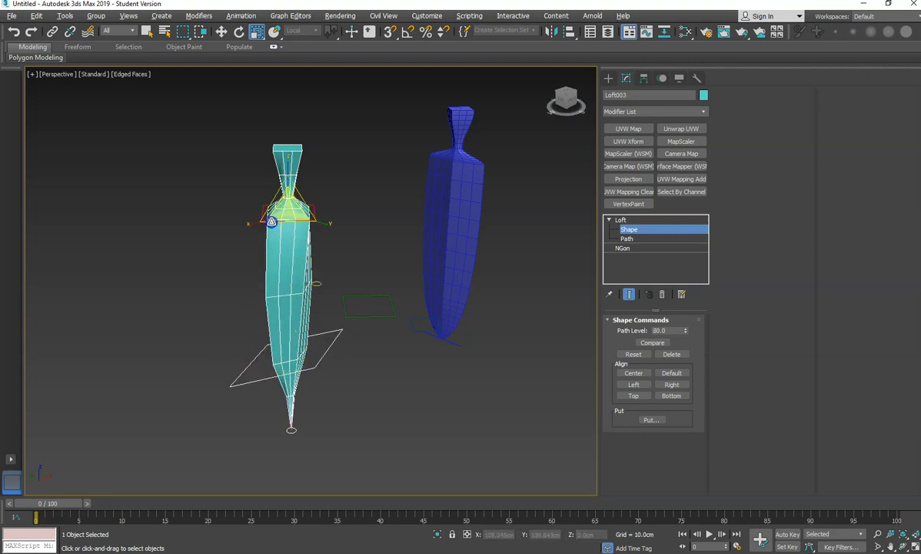
drag(323, 223, 306, 215)
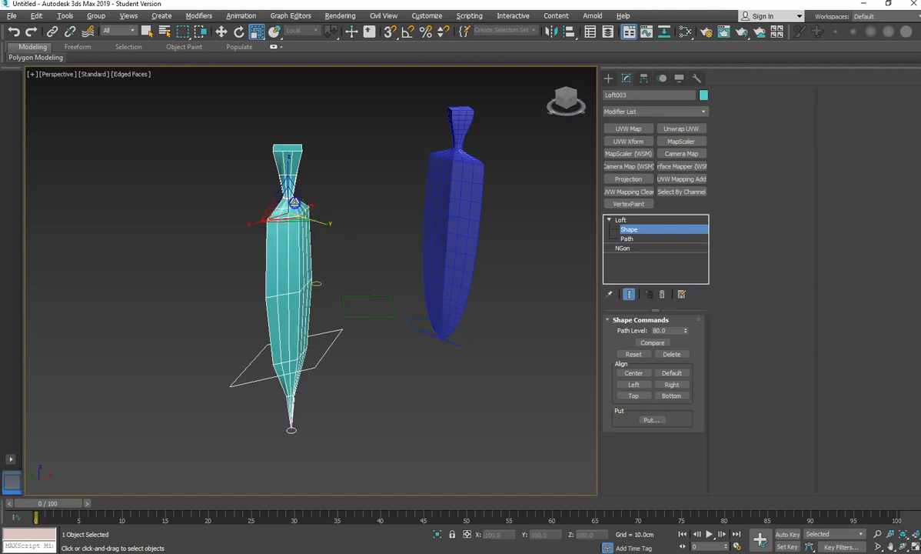
- Flatten the blade by scaling the level-30 cross-section to 80% and the level-80 cross-section to 67% along Y
alt+middle_drag(329, 343, 305, 341)
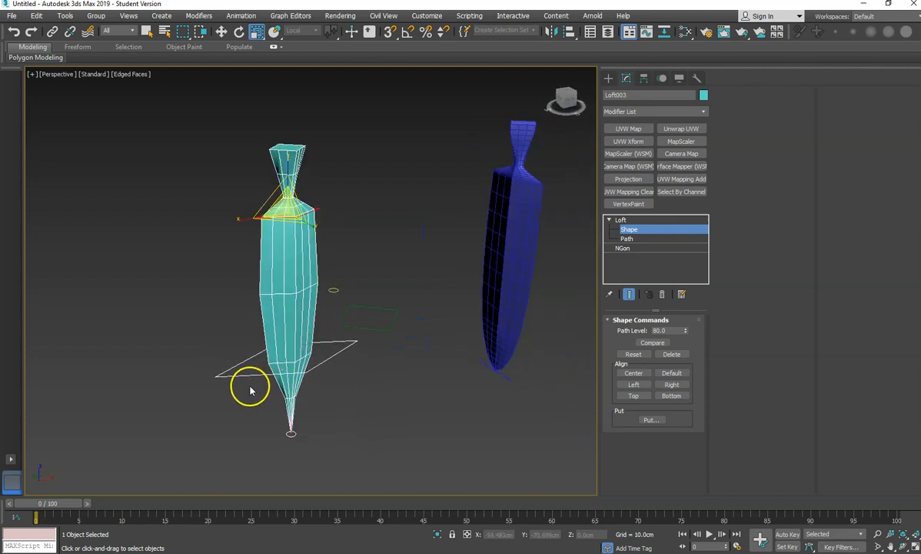
drag(241, 370, 259, 366)
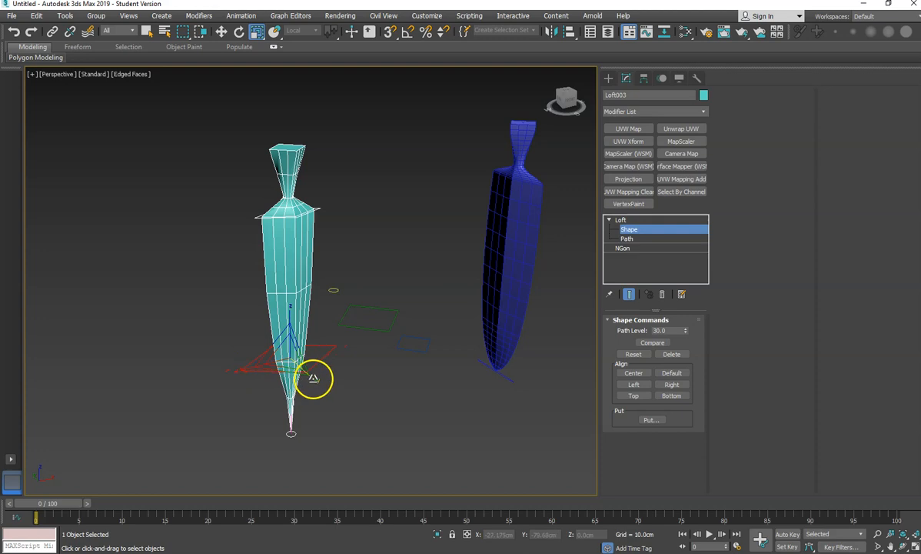
alt+middle_drag(308, 372, 210, 380)
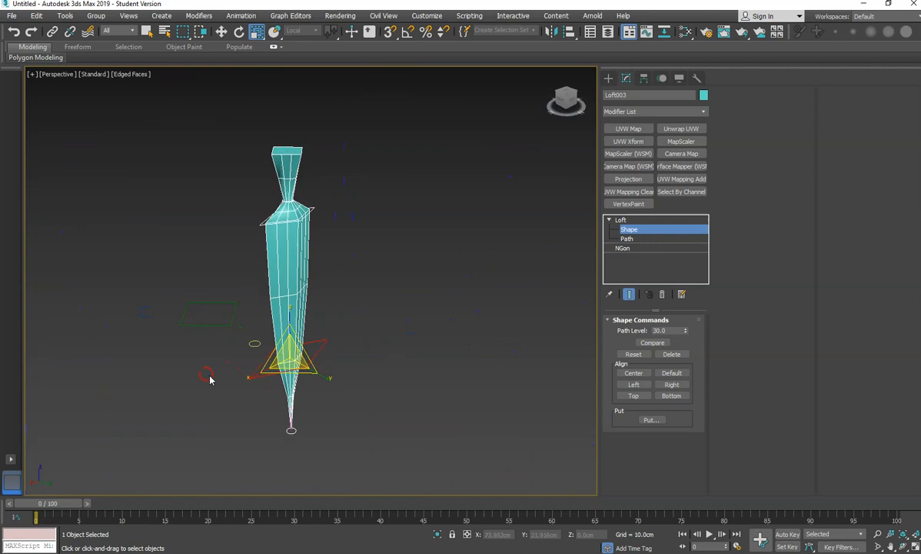
scroll(263, 305, up, 5)
scroll(265, 300, down, 5)
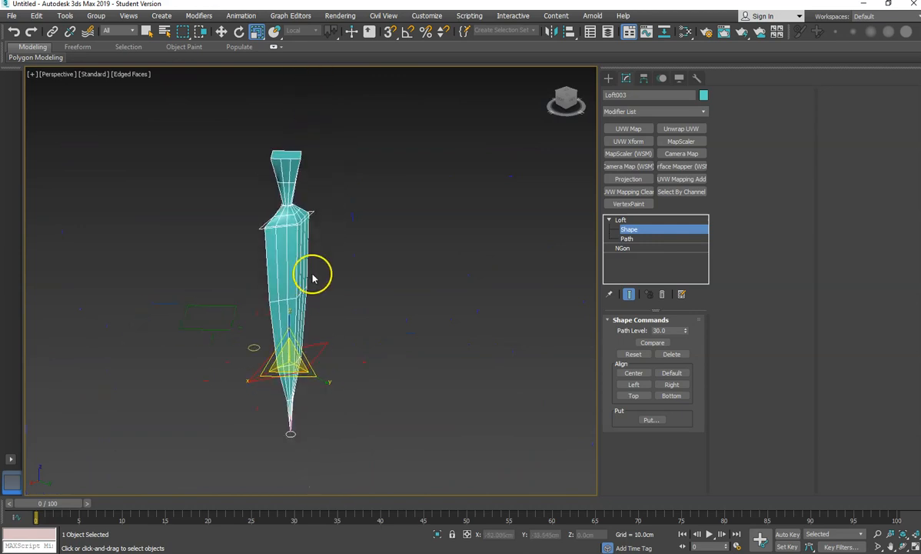
drag(325, 382, 320, 371)
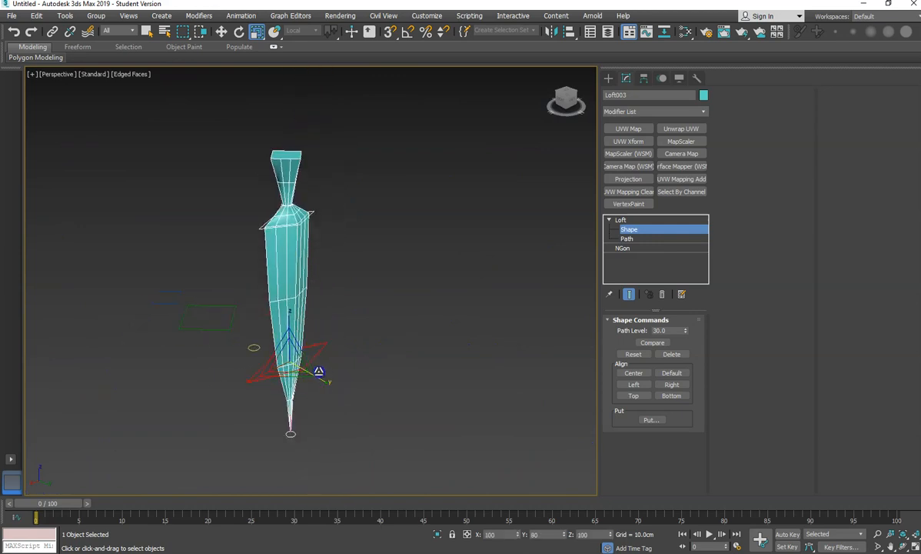
alt+middle_drag(403, 370, 291, 359)
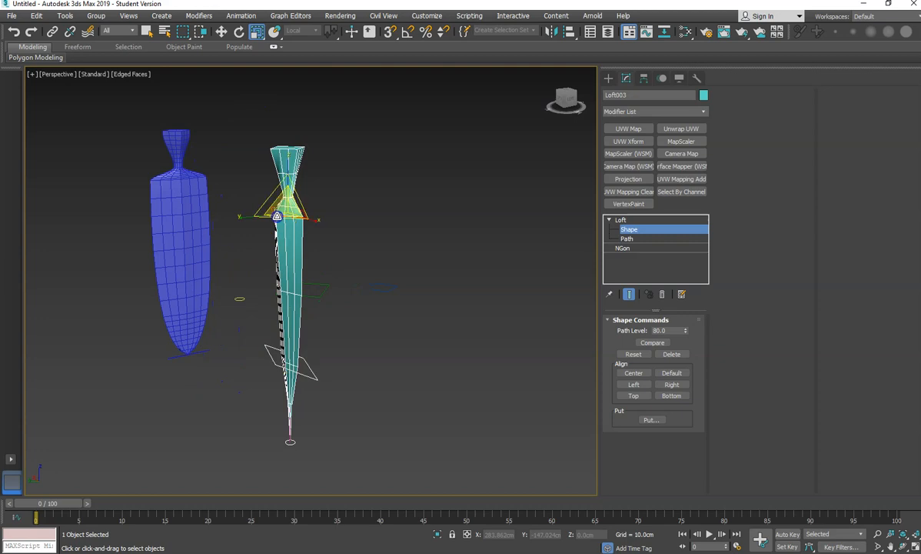
drag(245, 216, 257, 216)
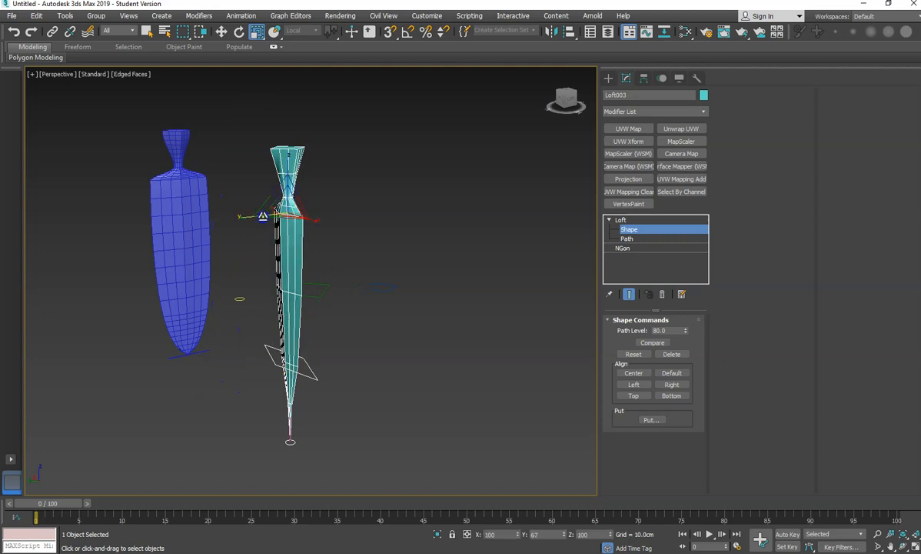
- Move the lower cross-section down the path to about path level 17 and adjust its scale
alt+middle_drag(305, 275, 361, 284)
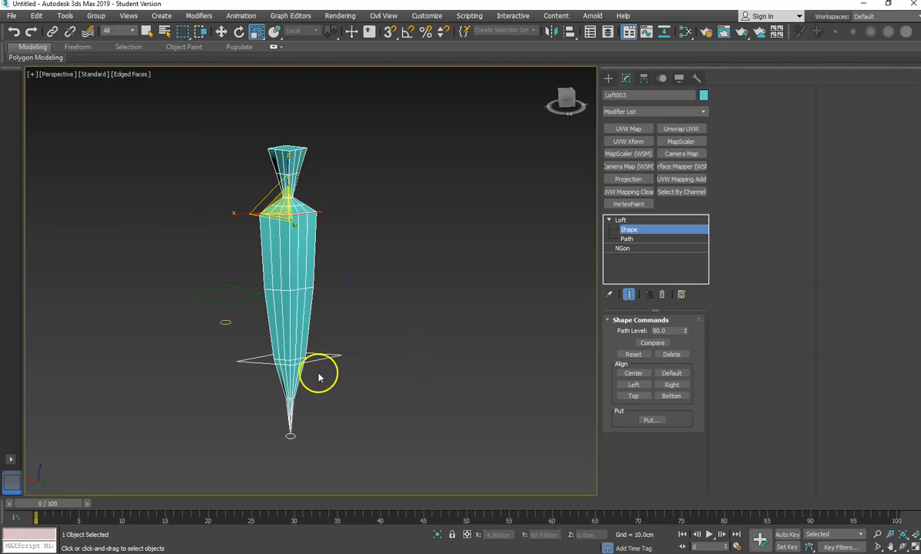
click(311, 364)
key(w)
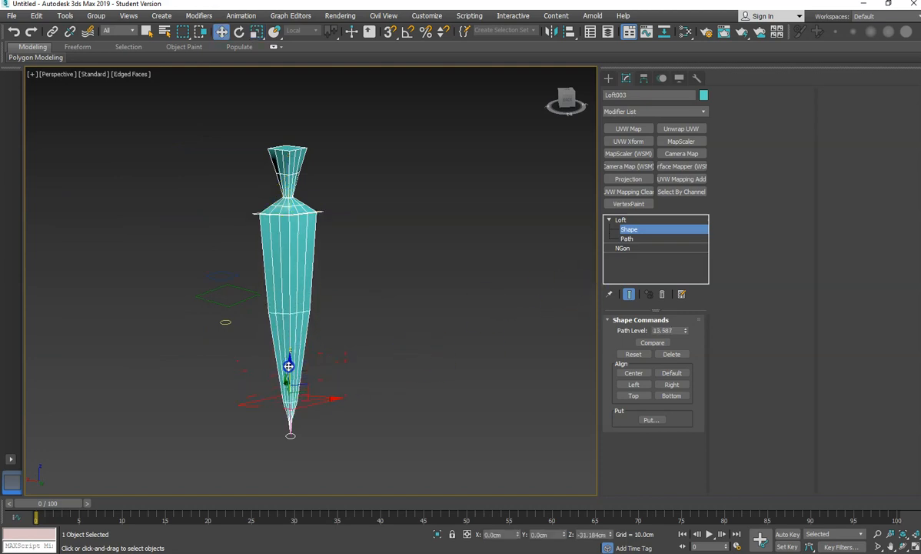
drag(316, 203, 318, 218)
drag(308, 346, 311, 281)
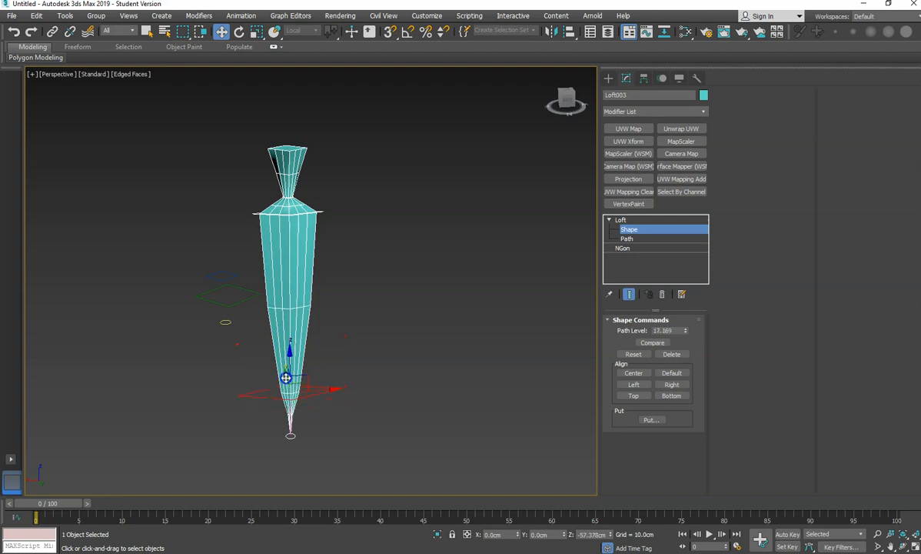
alt+middle_drag(390, 408, 323, 418)
key(e)
key(r)
drag(302, 419, 335, 425)
alt+middle_drag(336, 425, 467, 346)
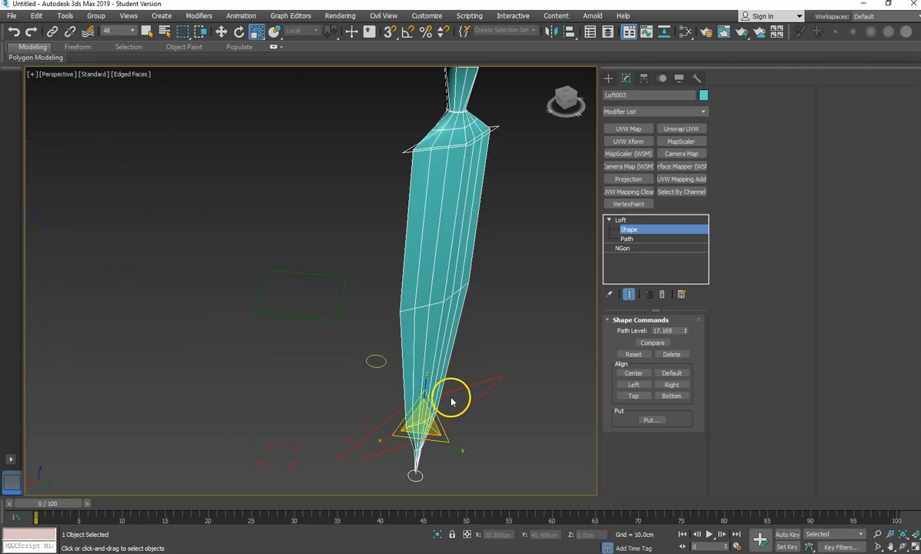
- Inspect the NGon source shapes, toggling the Circular option off and back on for the small NGon
alt+middle_drag(298, 436, 308, 390)
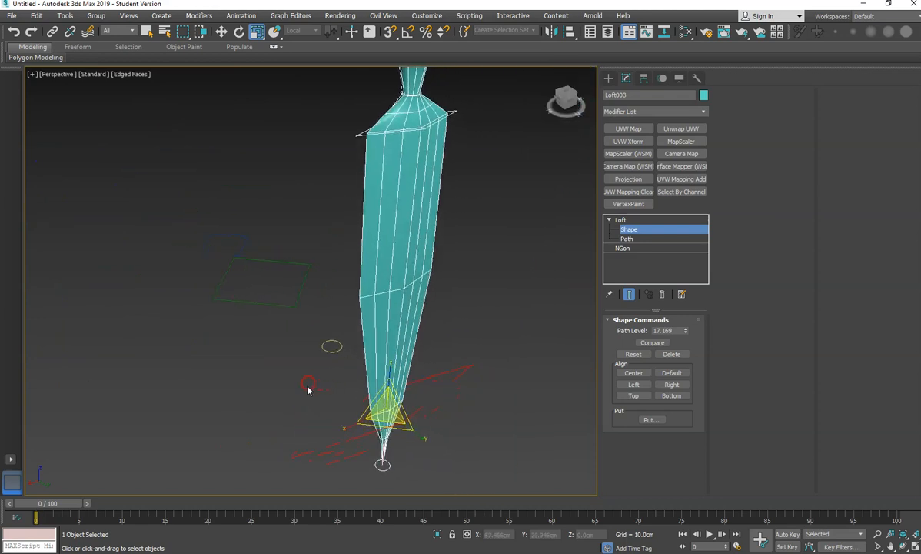
click(222, 32)
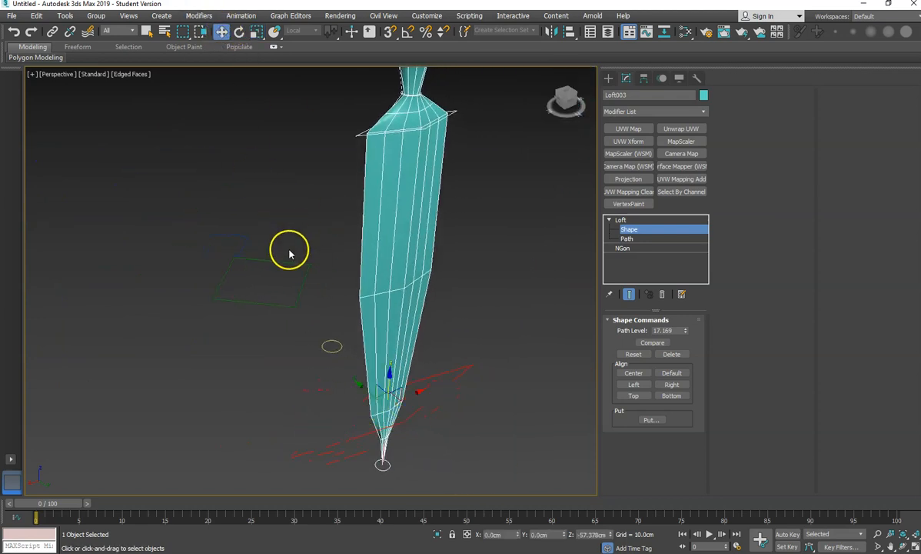
click(622, 220)
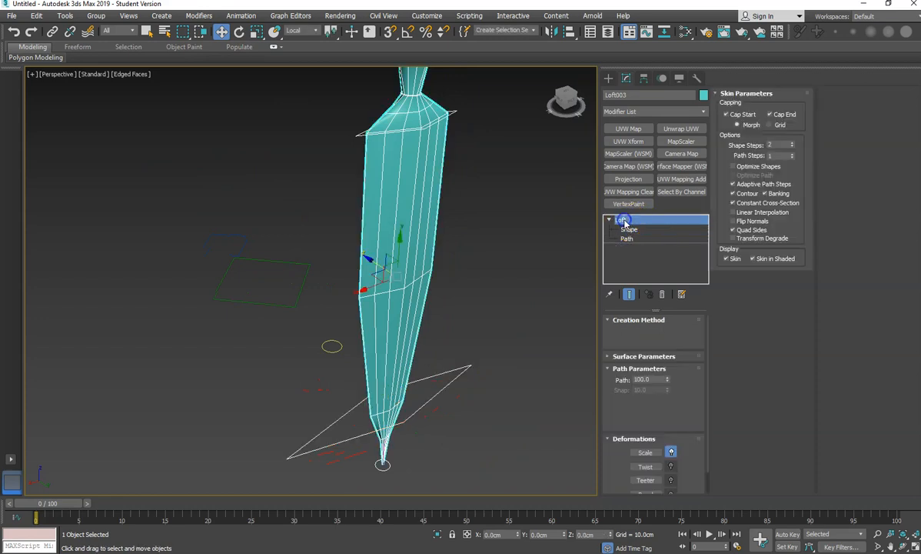
click(272, 305)
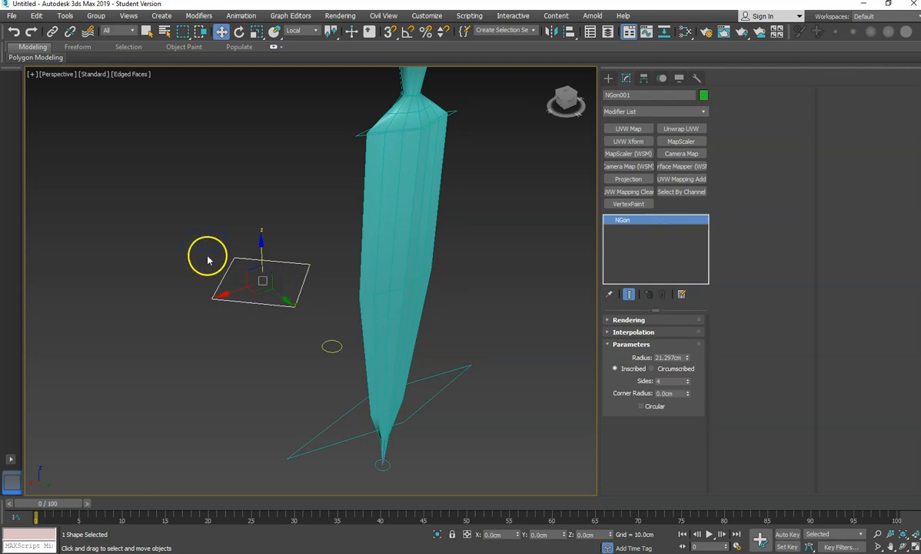
click(323, 344)
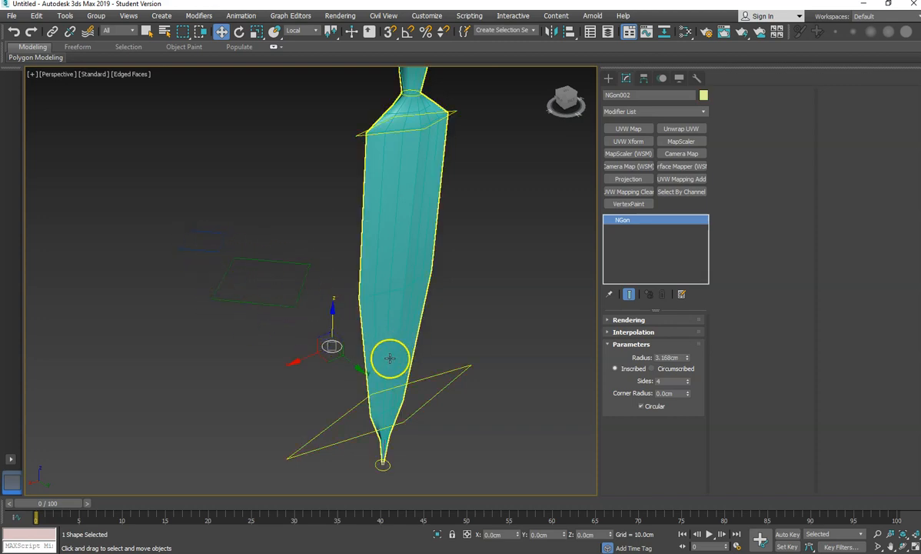
click(639, 408)
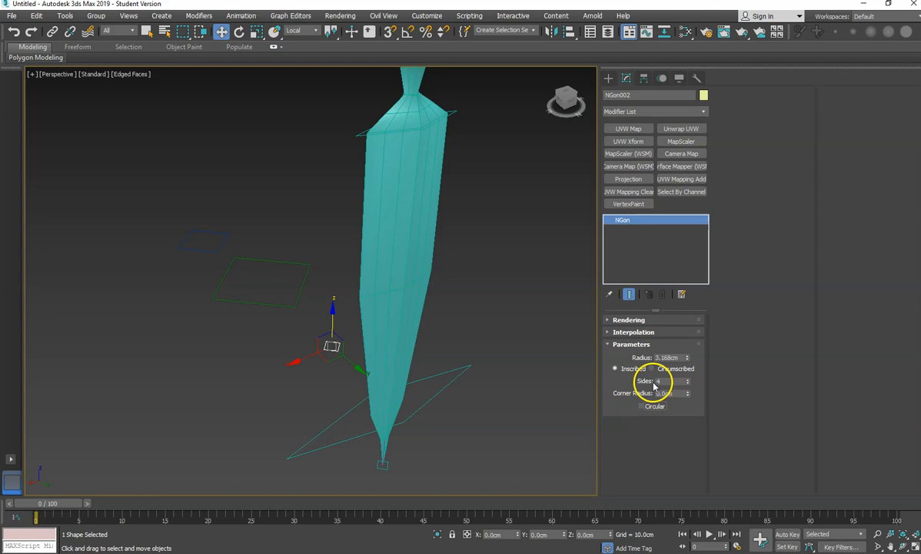
click(642, 407)
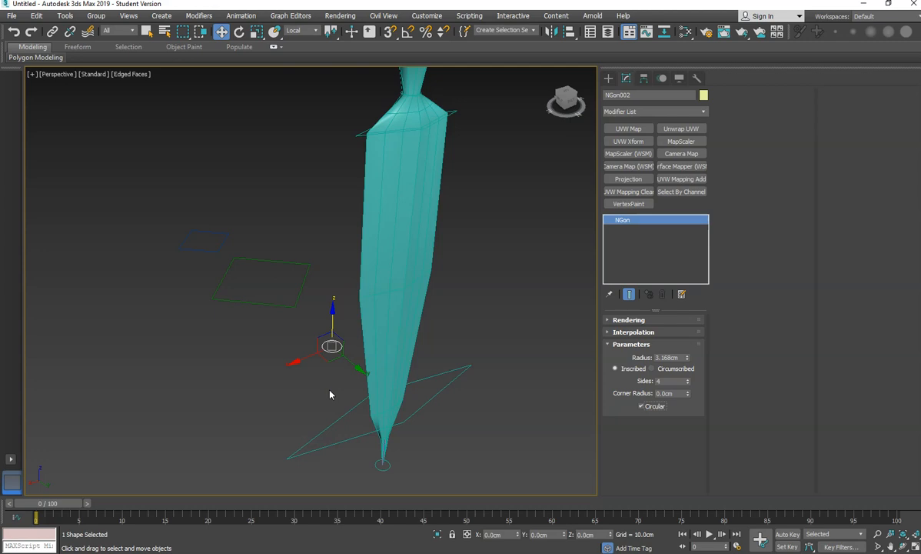
- Select the loft's cross-sections and move the one below the top neck slightly down to about path level 87
click(535, 235)
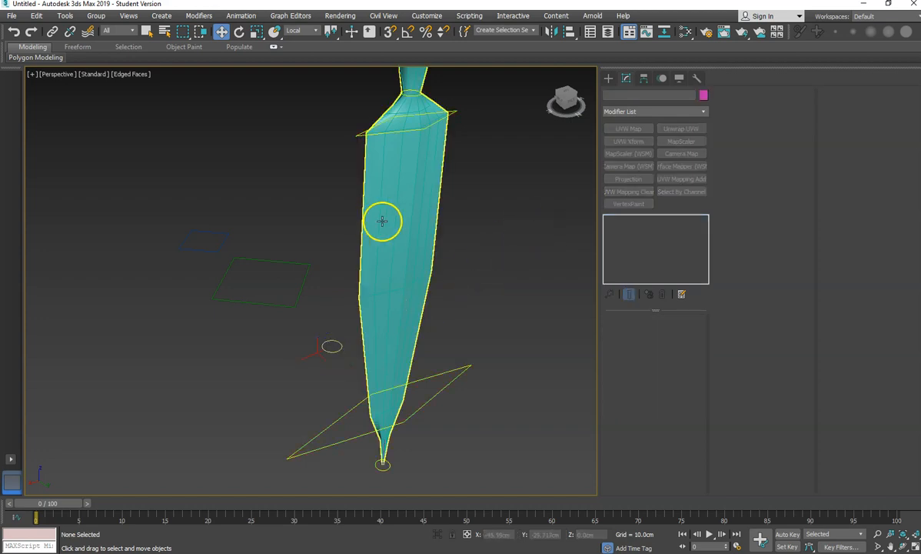
click(395, 216)
alt+middle_drag(461, 275, 323, 253)
scroll(418, 314, down, 3)
alt+middle_drag(419, 314, 498, 292)
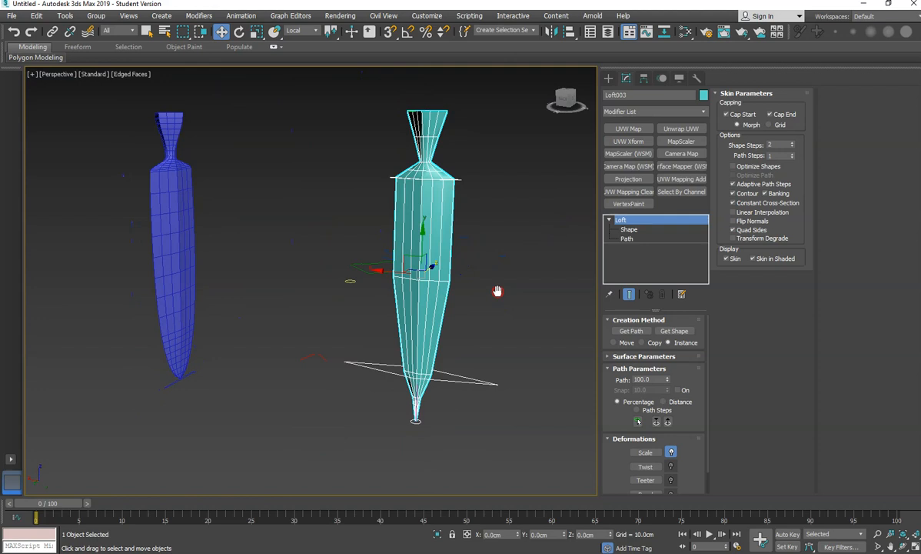
scroll(436, 249, up, 2)
middle_drag(436, 250, 420, 307)
scroll(420, 312, down, 3)
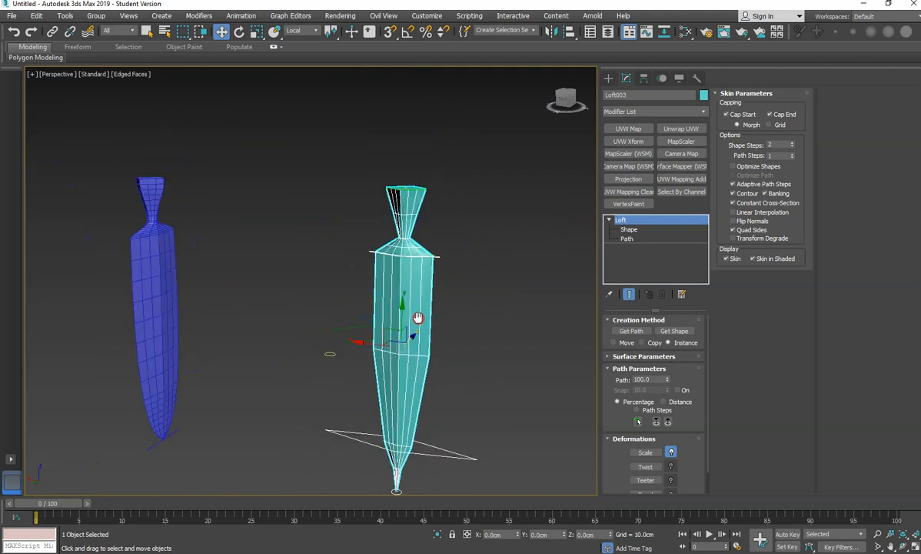
click(646, 230)
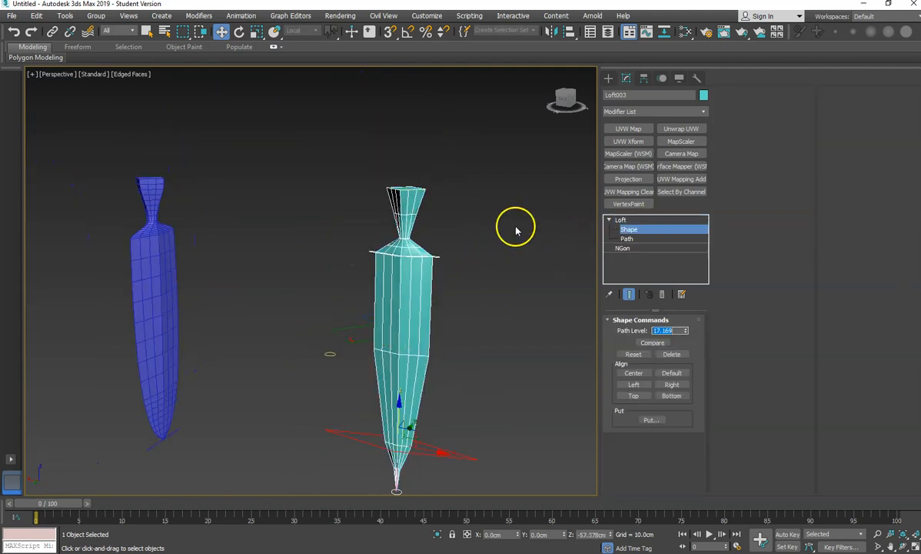
click(403, 240)
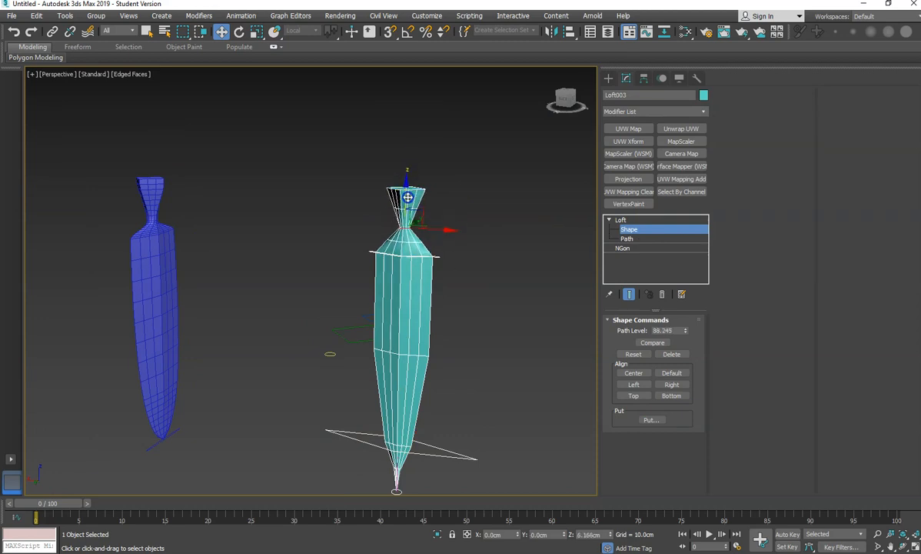
drag(407, 216, 409, 202)
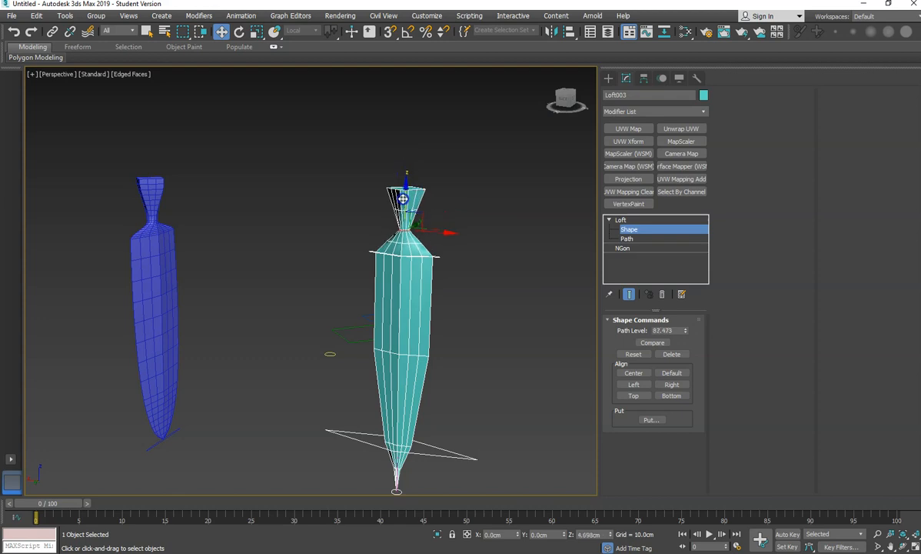
- Rotate the top cross-section at path level 100 around the path
alt+middle_drag(431, 226, 338, 213)
drag(338, 213, 339, 175)
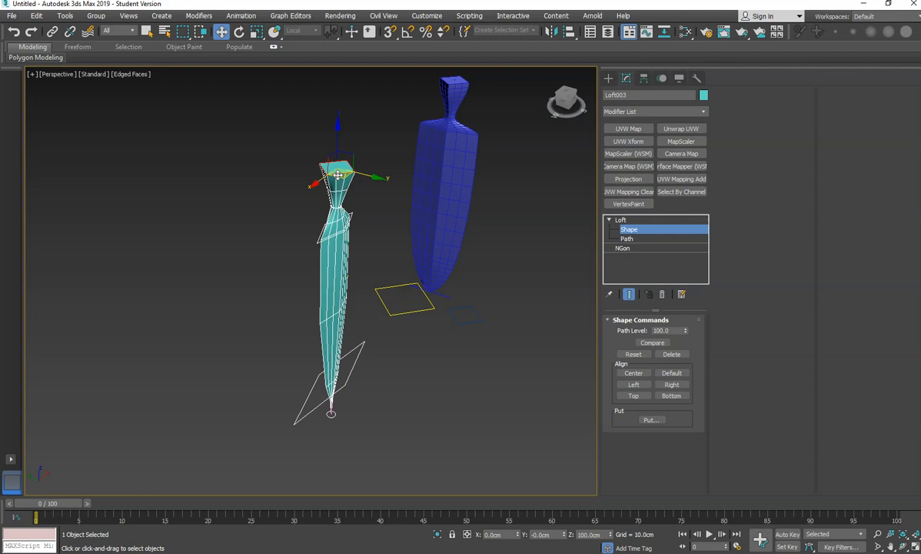
key(e)
drag(334, 187, 360, 192)
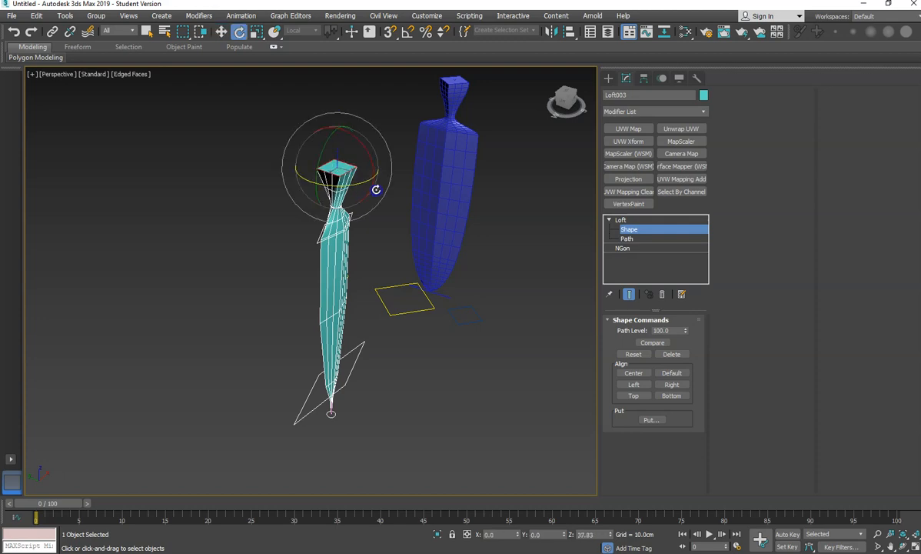
alt+middle_drag(375, 211, 193, 206)
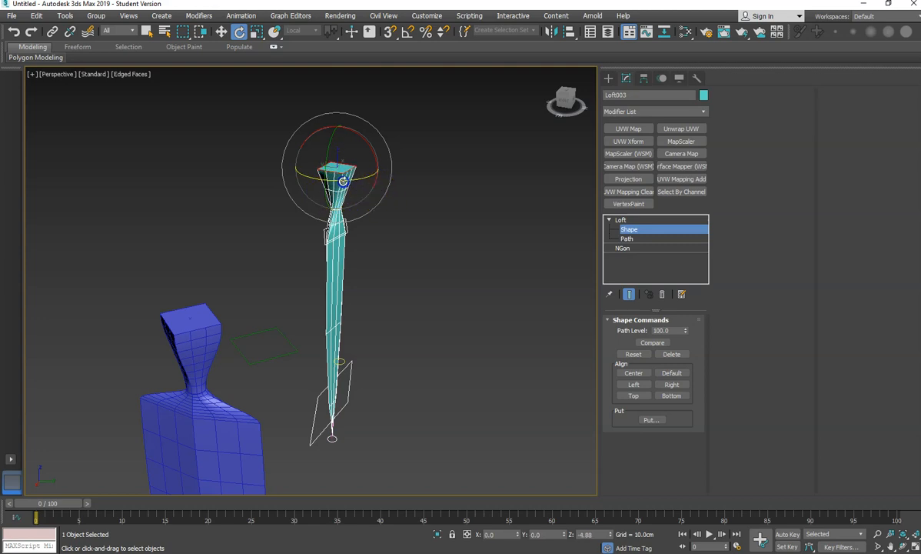
alt+middle_drag(301, 178, 295, 213)
scroll(398, 218, up, 5)
scroll(472, 221, down, 4)
alt+middle_drag(379, 237, 286, 299)
scroll(323, 336, up, 2)
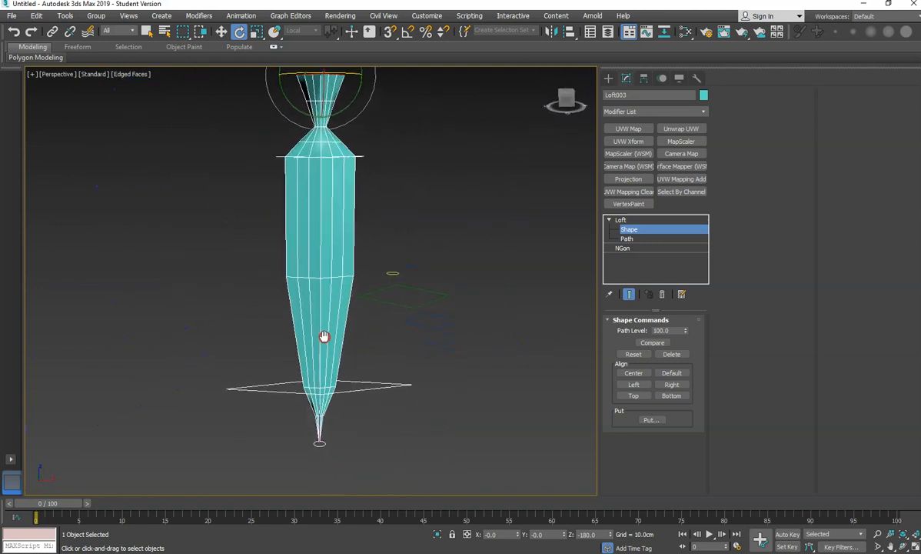
- Scale up the lower cross-section at path level 17
click(400, 385)
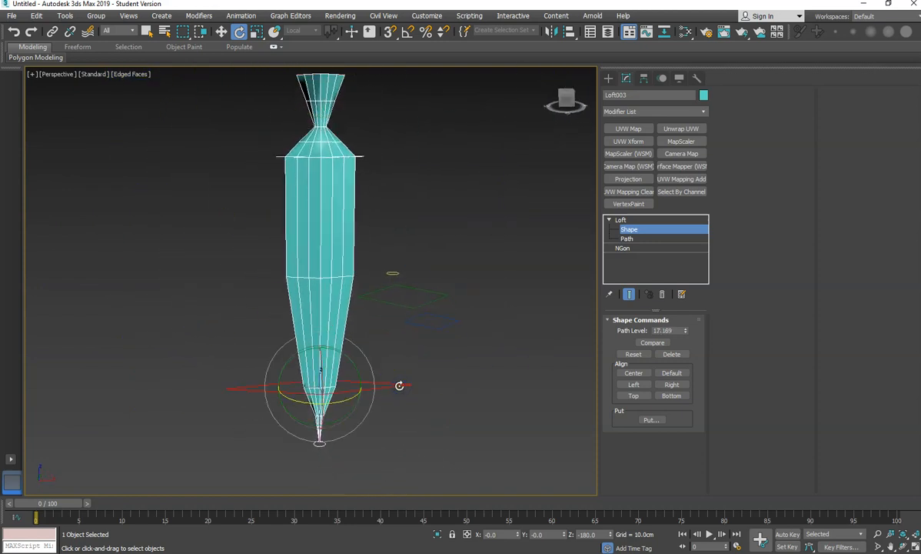
key(w)
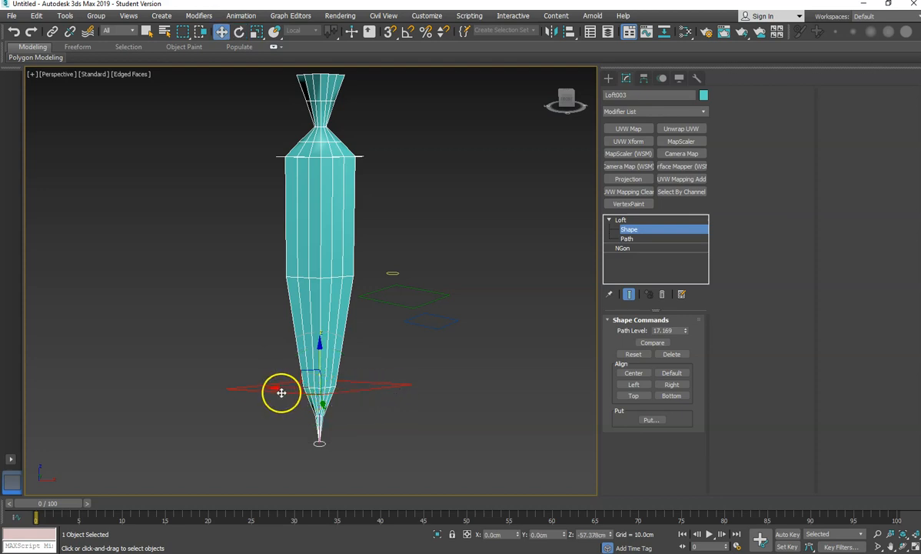
key(r)
mouse_move(278, 387)
mouse_down()
mouse_move(257, 386)
mouse_move(269, 370)
mouse_up()
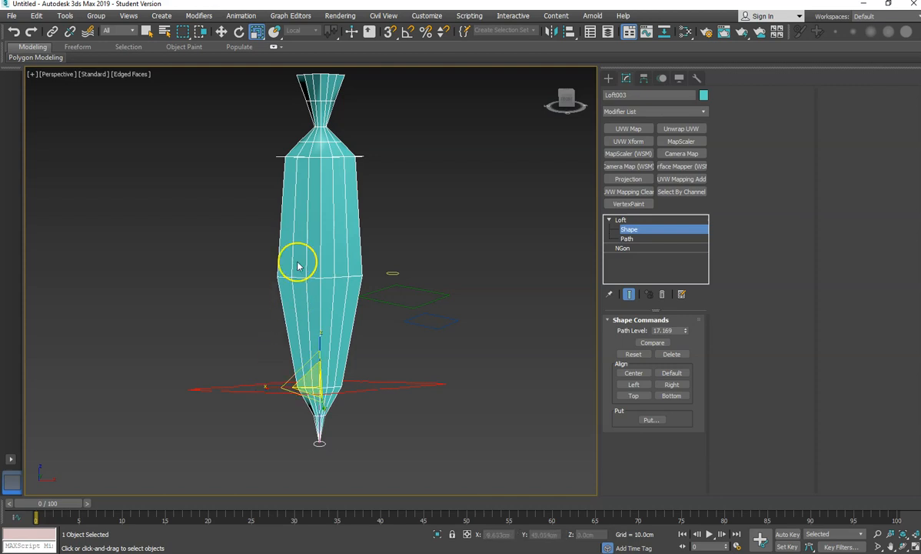
click(299, 157)
drag(267, 152, 265, 154)
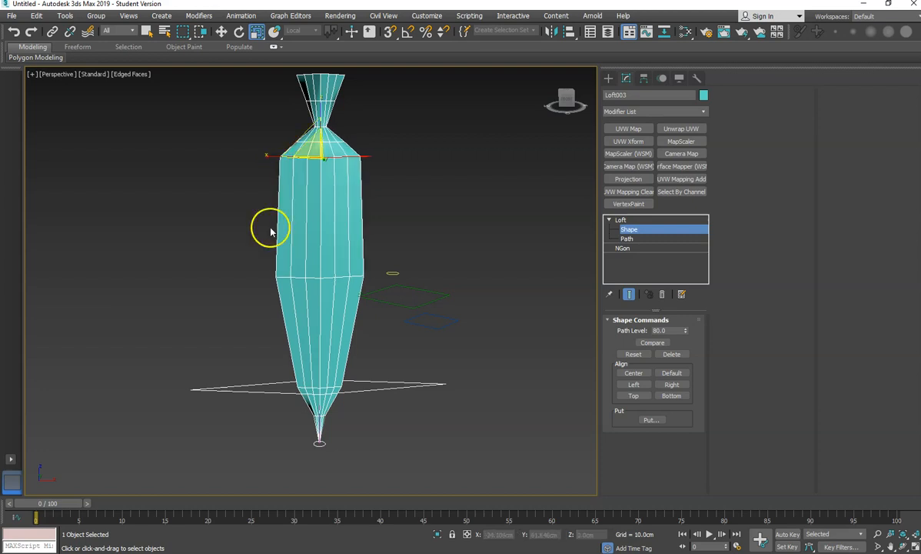
click(294, 389)
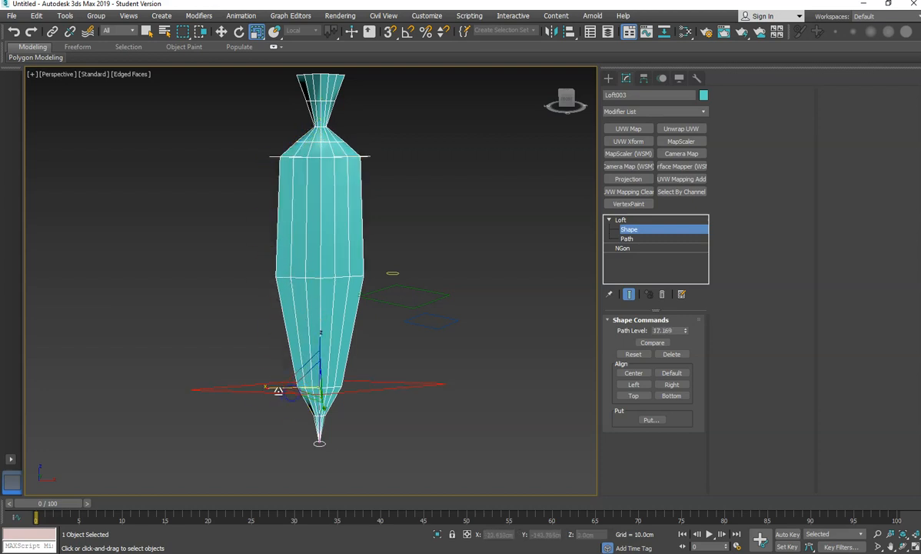
click(435, 371)
alt+middle_drag(442, 368, 232, 372)
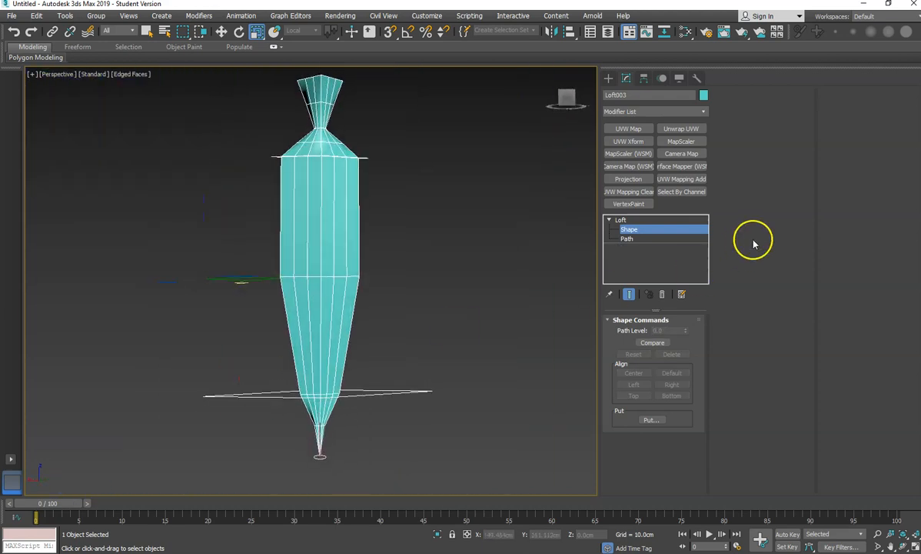
- Increase the loft's Path Steps to 5
click(623, 221)
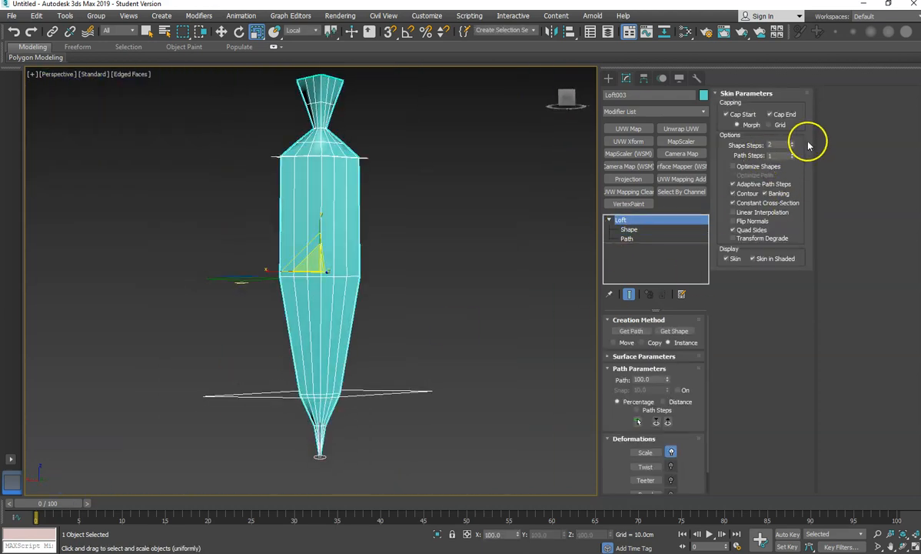
click(793, 154)
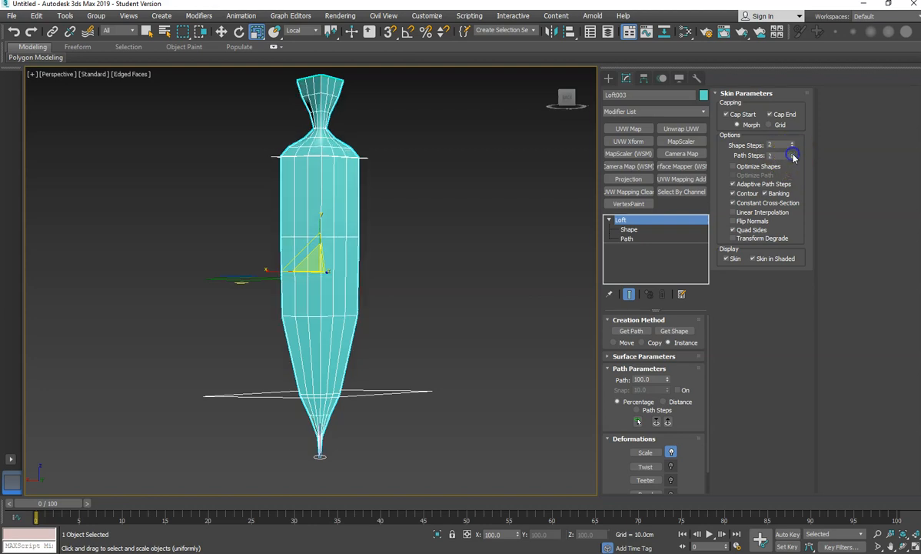
click(793, 154)
click(793, 154)
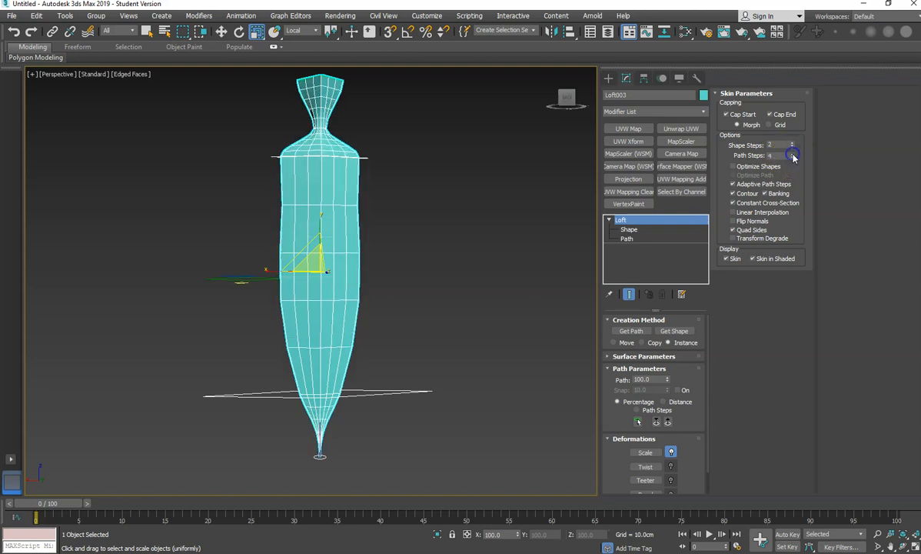
click(793, 154)
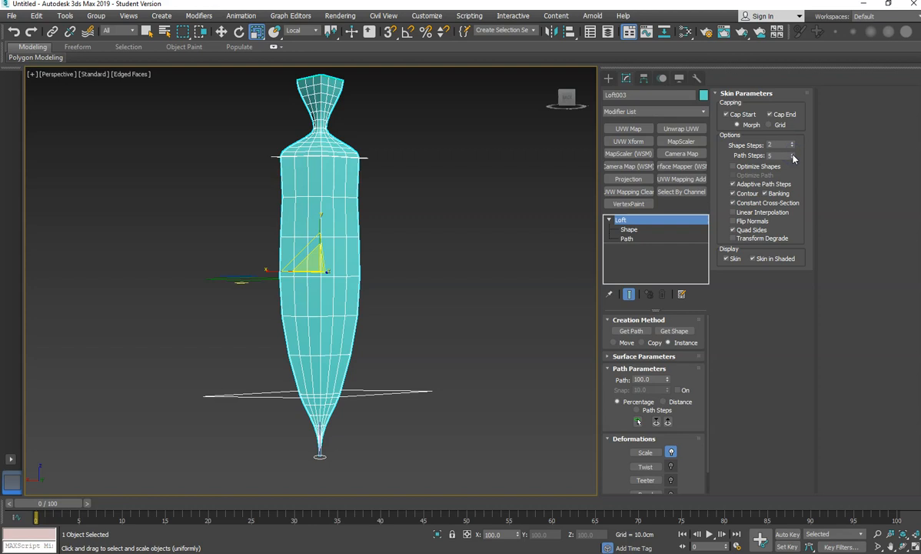
- Nudge the cross-section at path level 80 slightly down to about path level 79.6
click(629, 229)
click(330, 158)
key(w)
mouse_move(320, 117)
mouse_down()
mouse_move(315, 256)
mouse_move(312, 118)
mouse_up()
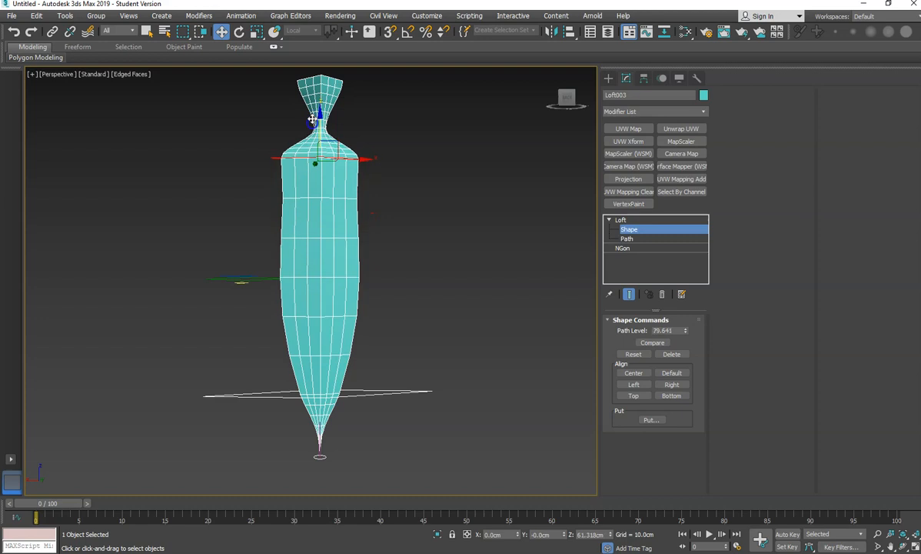
- Move the lower cross-section down to about path level 11 and scale it
click(326, 396)
drag(320, 363, 331, 382)
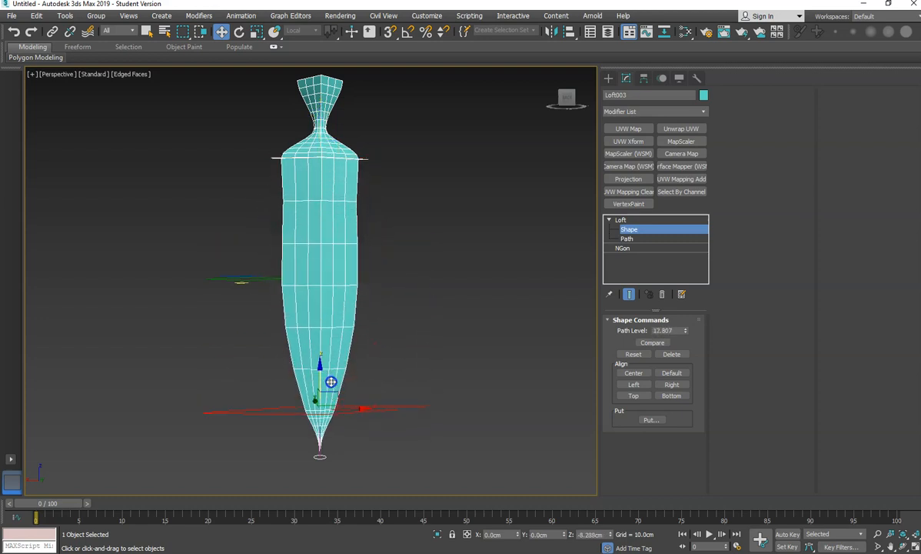
key(e)
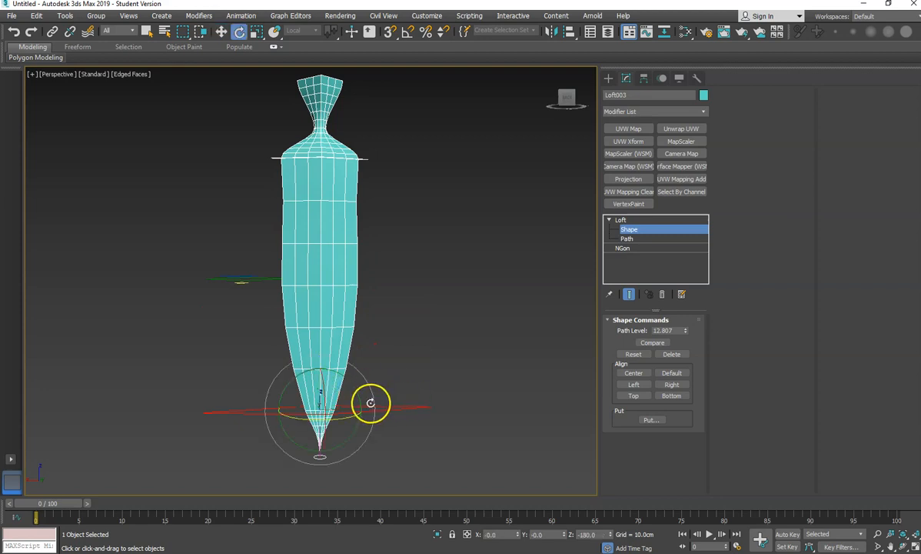
key(r)
drag(314, 407, 317, 436)
alt+middle_drag(395, 375, 187, 382)
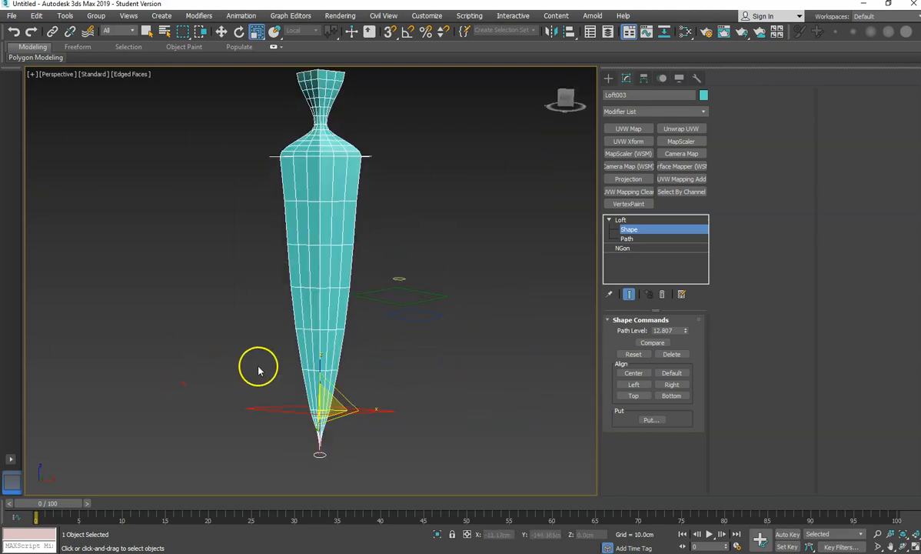
key(w)
drag(320, 369, 297, 389)
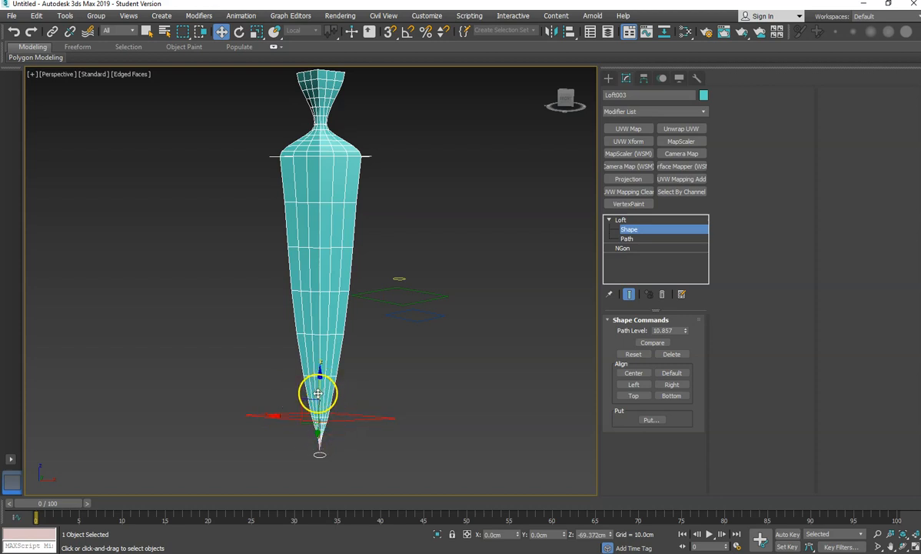
- Move the lower cross-section along the path closer to the blade tip
drag(318, 390, 321, 348)
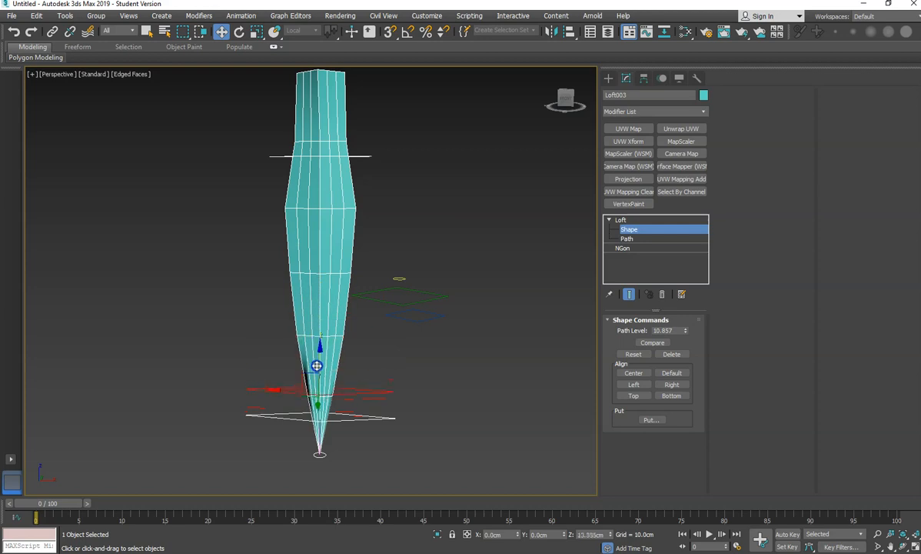
drag(316, 286, 434, 368)
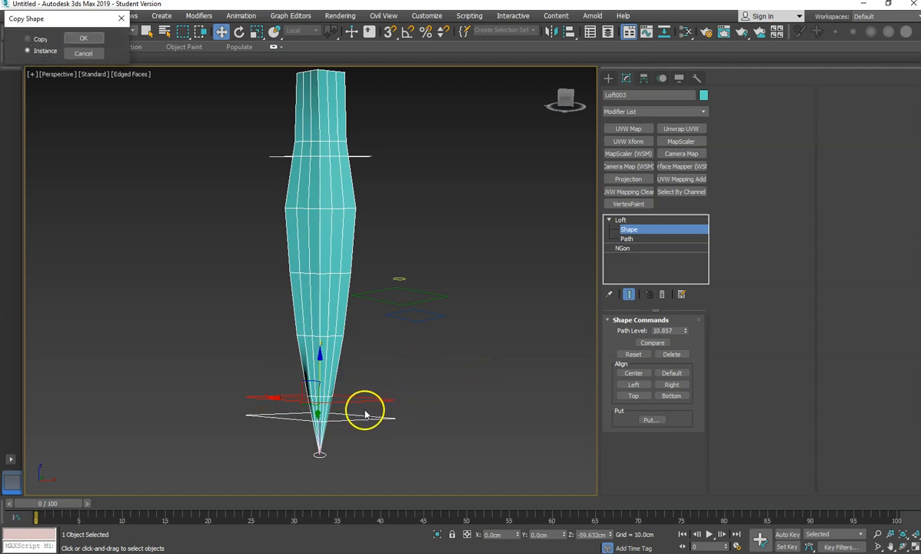
click(328, 411)
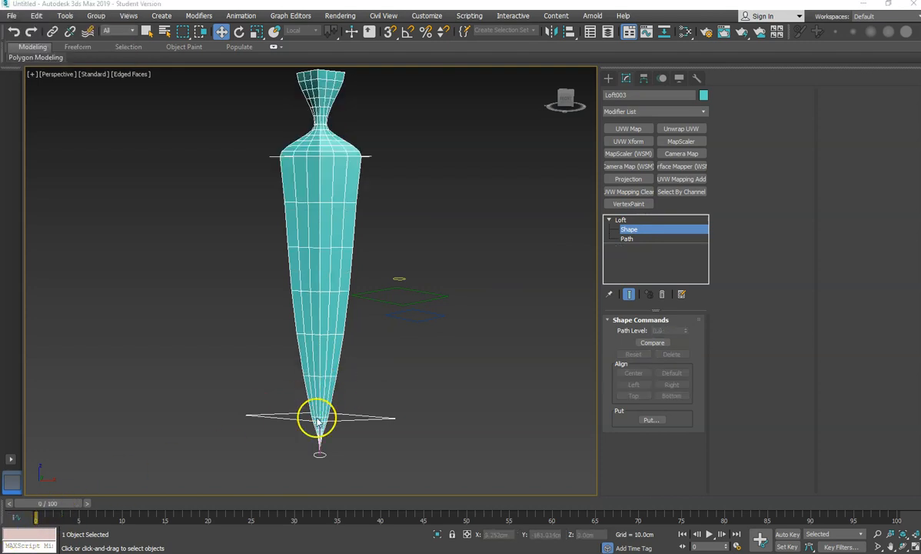
mouse_move(317, 418)
alt+middle_down()
mouse_move(424, 413)
mouse_move(304, 419)
mouse_move(320, 404)
alt+middle_up()
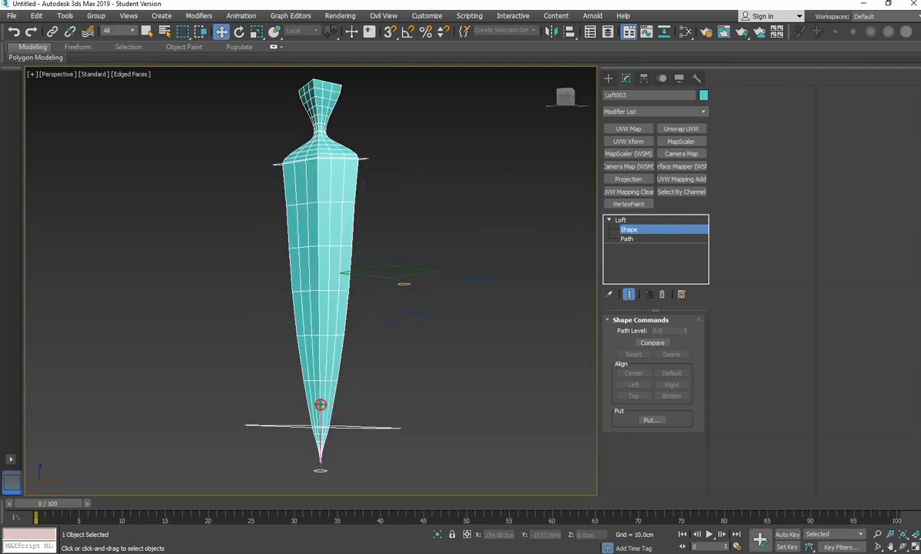
- Enter the loft path's vertex level, select its bottom vertex and move it down to lengthen the tip
scroll(320, 405, up, 5)
middle_drag(337, 362, 322, 342)
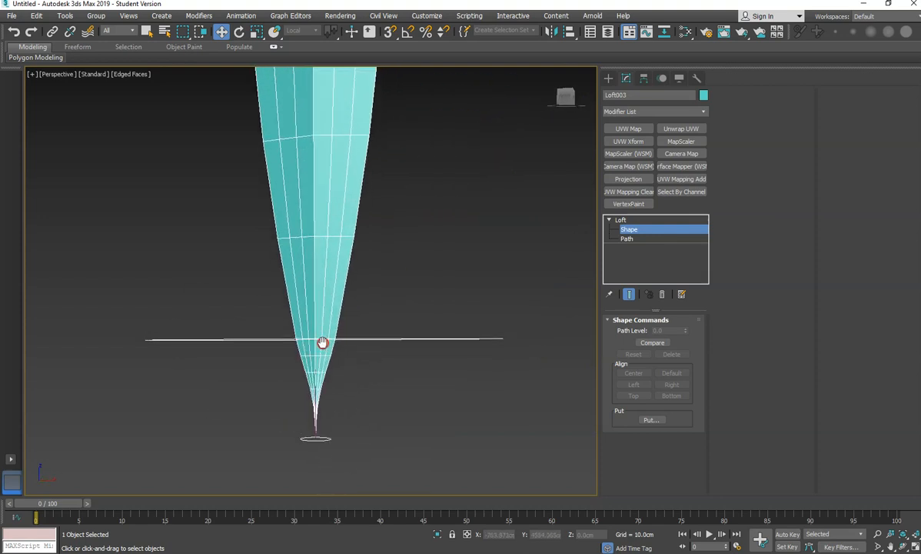
click(629, 239)
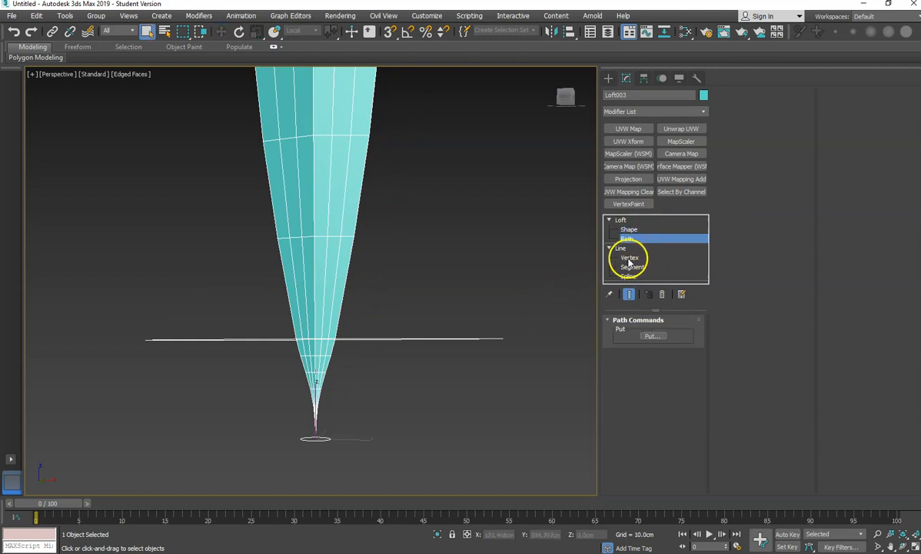
click(629, 257)
click(316, 438)
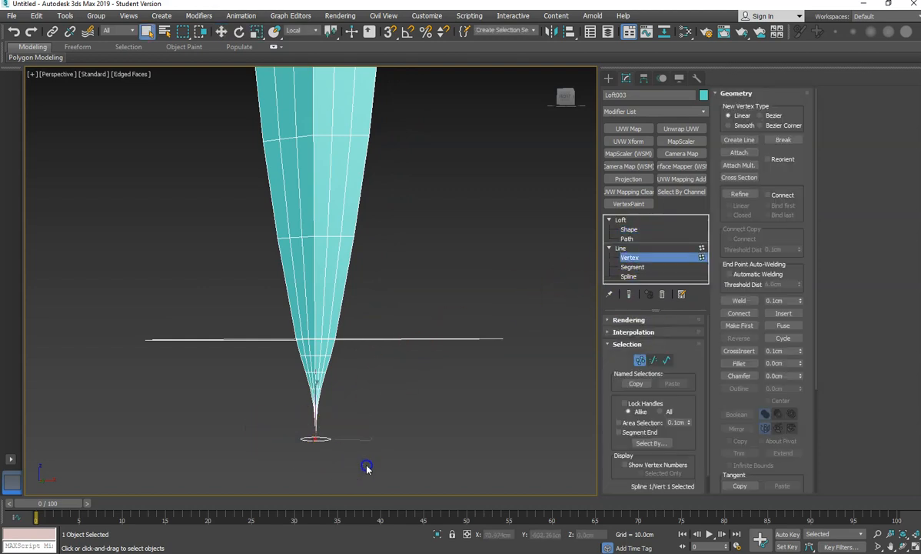
key(w)
drag(314, 412, 356, 485)
scroll(400, 381, down, 4)
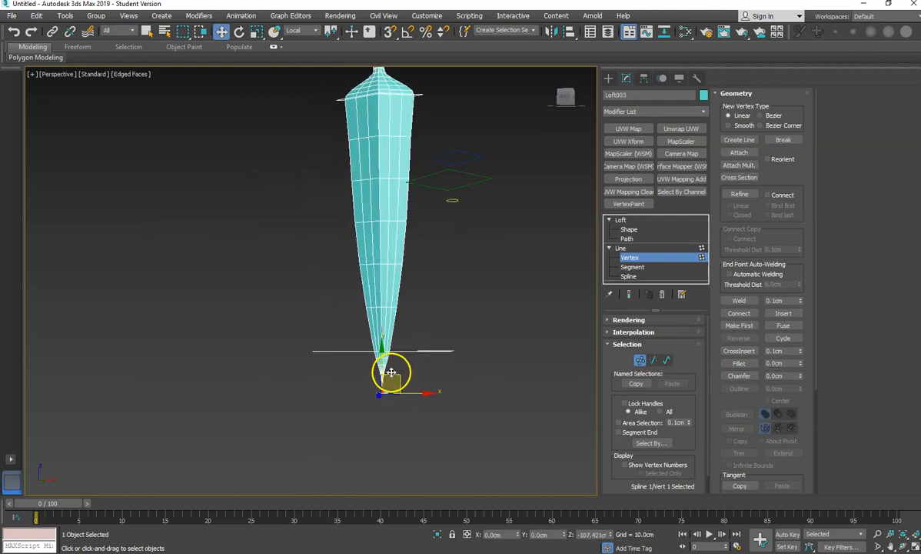
drag(380, 355, 396, 450)
- Fine-tune the bottom path vertex position further downward, then leave the vertex sub-object level
scroll(398, 449, down, 3)
middle_drag(418, 401, 422, 344)
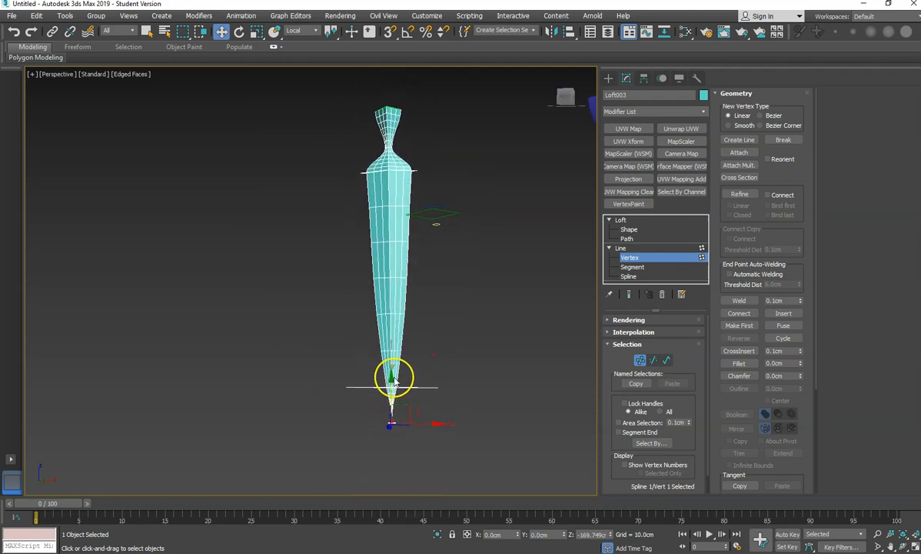
drag(392, 377, 379, 405)
alt+middle_drag(442, 376, 356, 397)
scroll(360, 381, up, 5)
scroll(356, 398, down, 3)
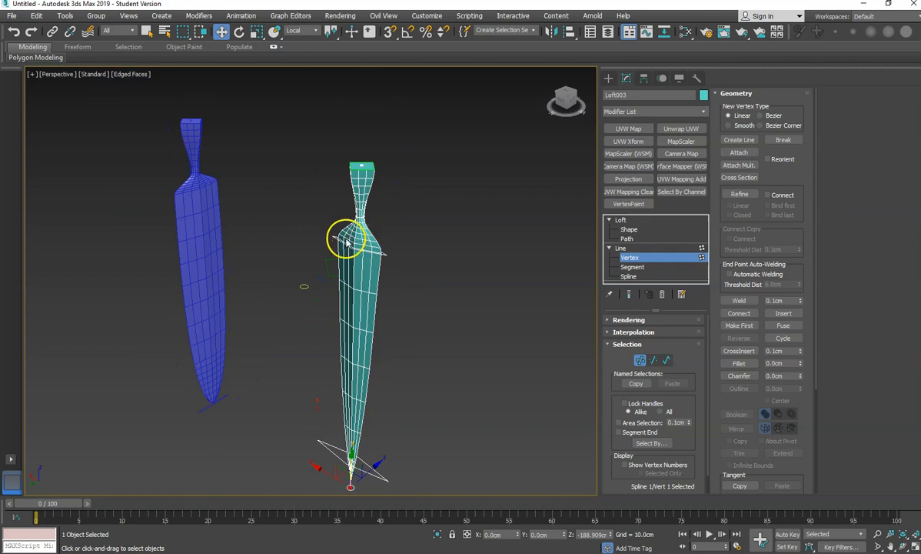
alt+middle_drag(348, 315, 361, 337)
click(621, 220)
click(619, 250)
click(620, 220)
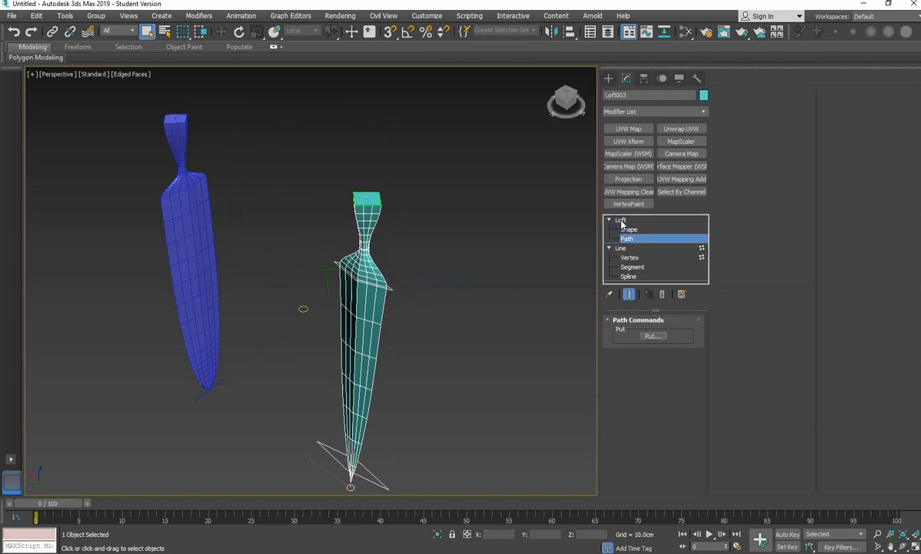
- Return to the loft's top level and raise Shape Steps to 5
alt+middle_drag(515, 341, 471, 378)
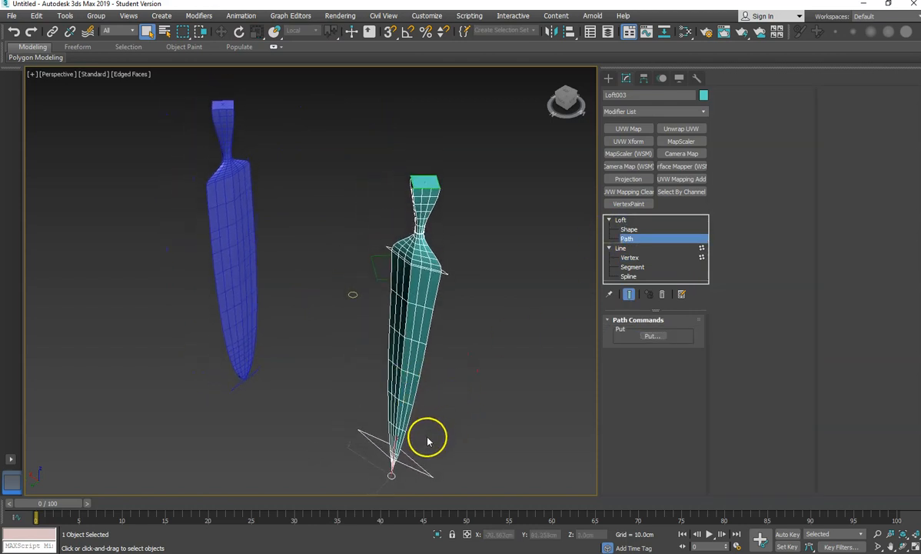
scroll(412, 395, up, 4)
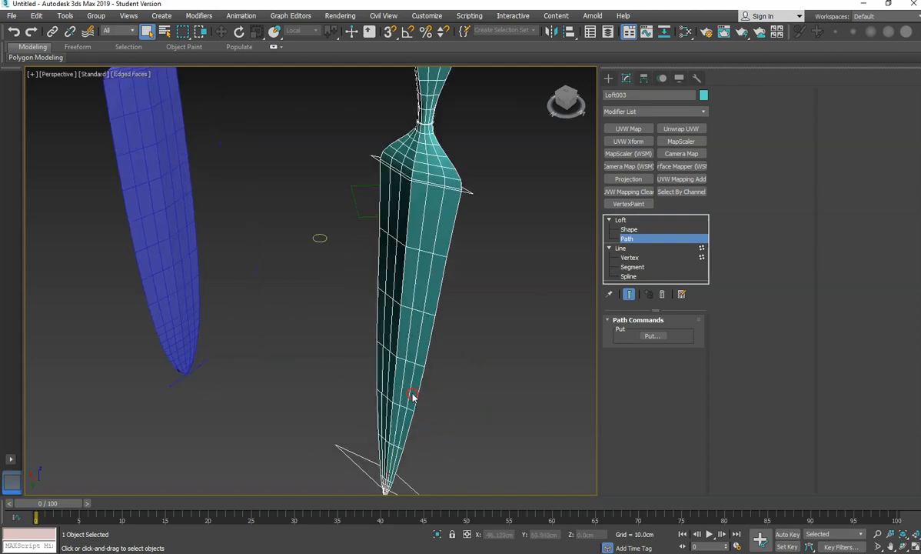
scroll(394, 404, down, 4)
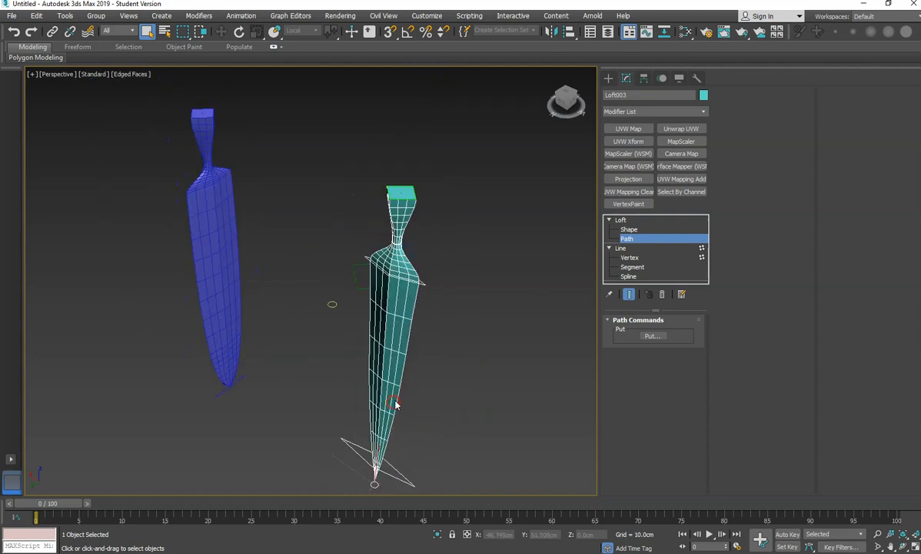
click(616, 220)
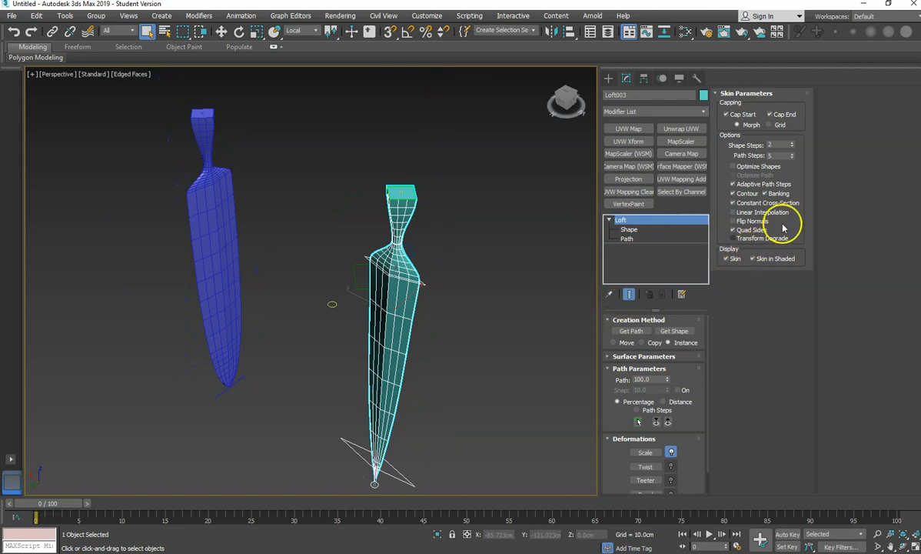
click(792, 144)
click(792, 144)
alt+middle_drag(394, 407, 268, 357)
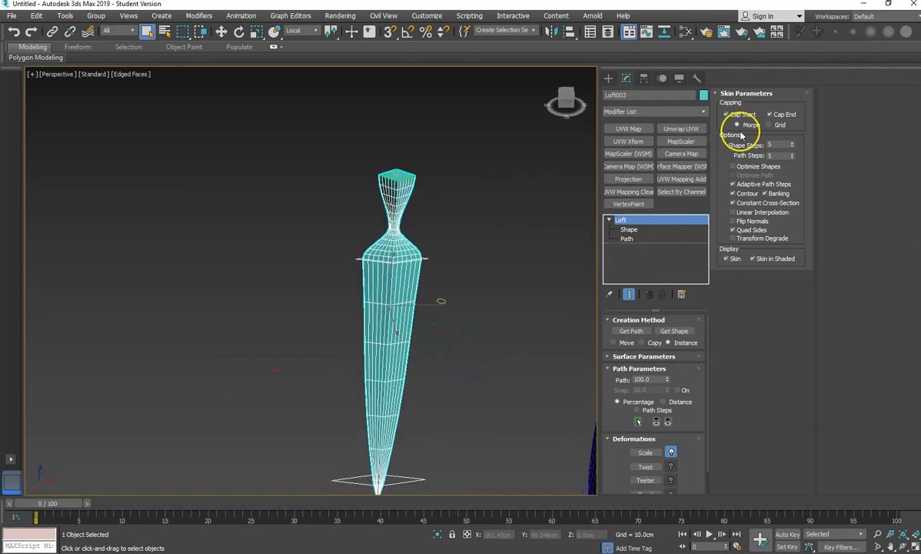
- Lower the loft's Shape Steps to 0
click(792, 148)
click(792, 148)
click(792, 147)
click(792, 148)
click(792, 148)
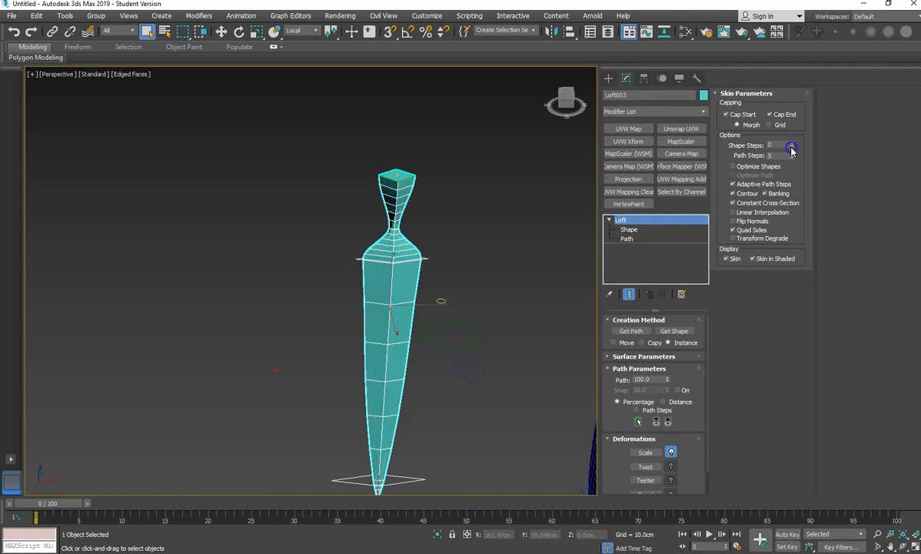
alt+middle_drag(421, 309, 372, 305)
- Set the loft's Path Steps to 2 and Shape Steps to 1 to simplify the mesh
click(792, 158)
click(792, 158)
drag(794, 159, 793, 168)
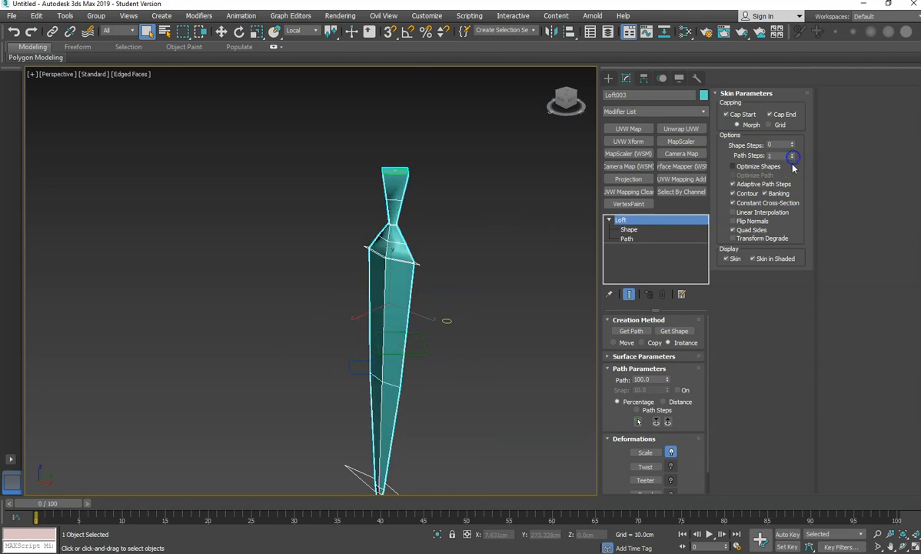
alt+middle_drag(467, 323, 424, 228)
alt+middle_drag(424, 228, 424, 297)
mouse_move(792, 160)
mouse_down()
mouse_move(792, 141)
mouse_move(792, 154)
mouse_up()
mouse_move(422, 205)
alt+middle_down()
mouse_move(391, 205)
mouse_move(416, 194)
alt+middle_up()
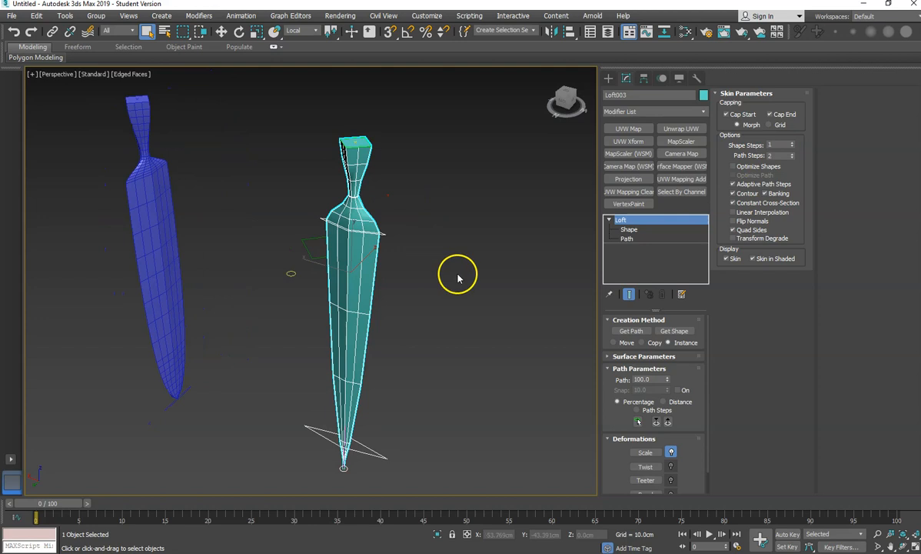
middle_drag(432, 369, 452, 352)
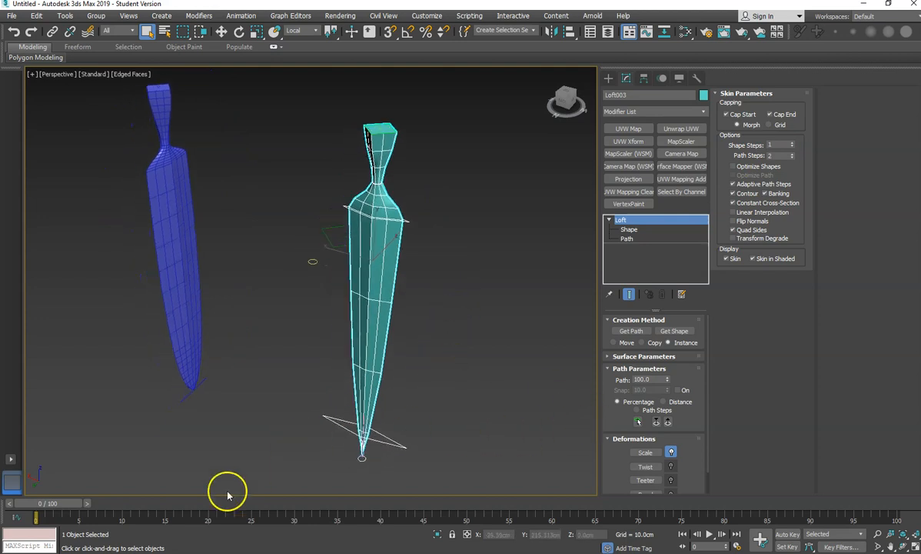